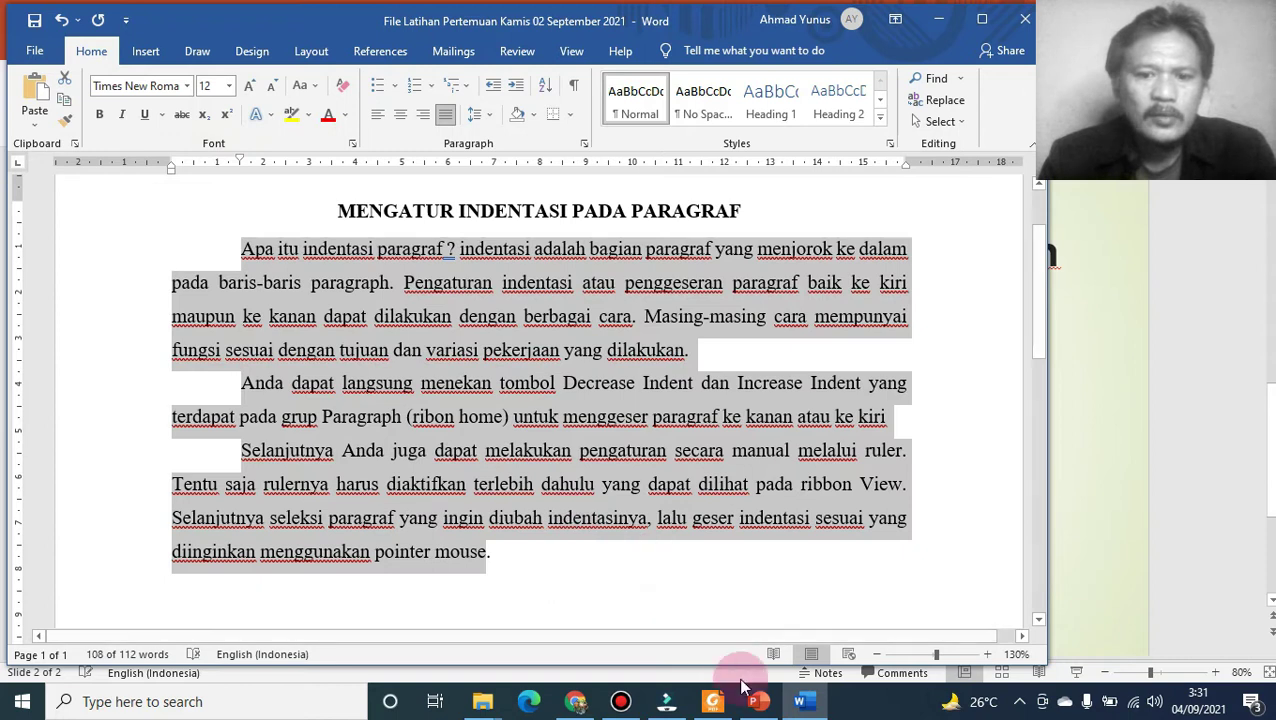
- Check the required indents and line spacing on the PowerPoint slide and set the selected Word paragraphs to 1,5 line spacing
left_click(760, 703)
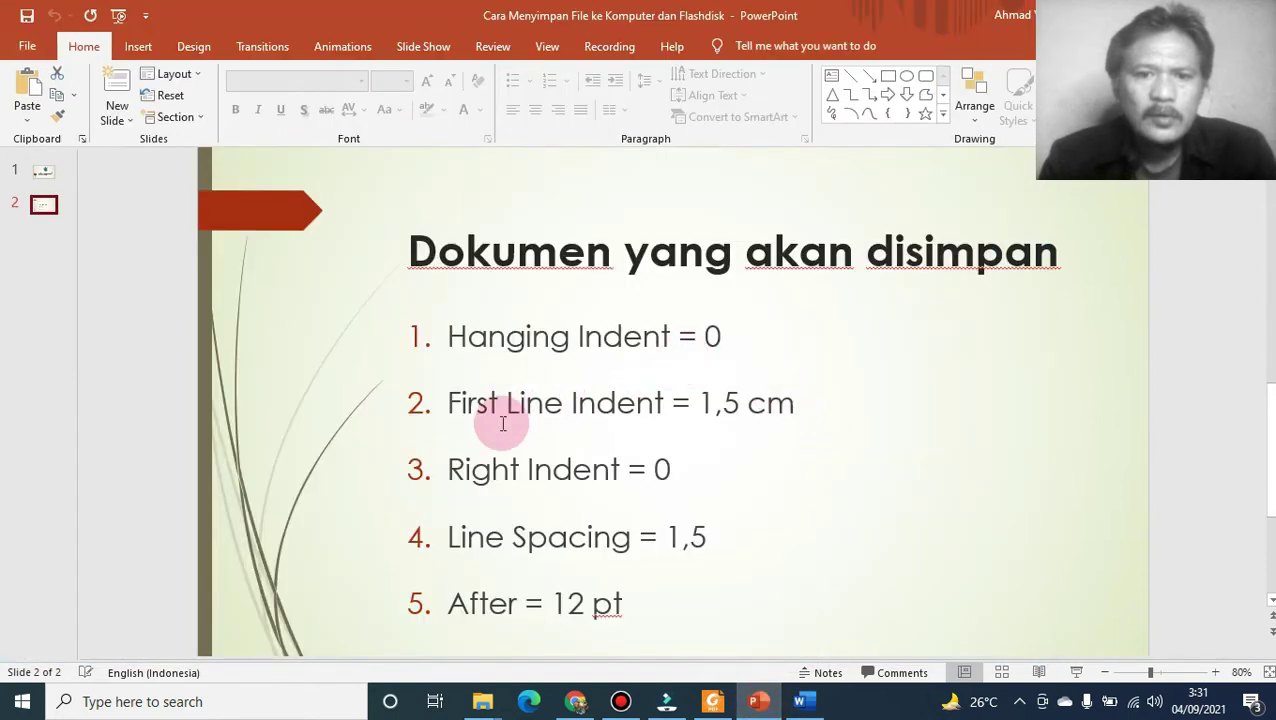
left_click(799, 701)
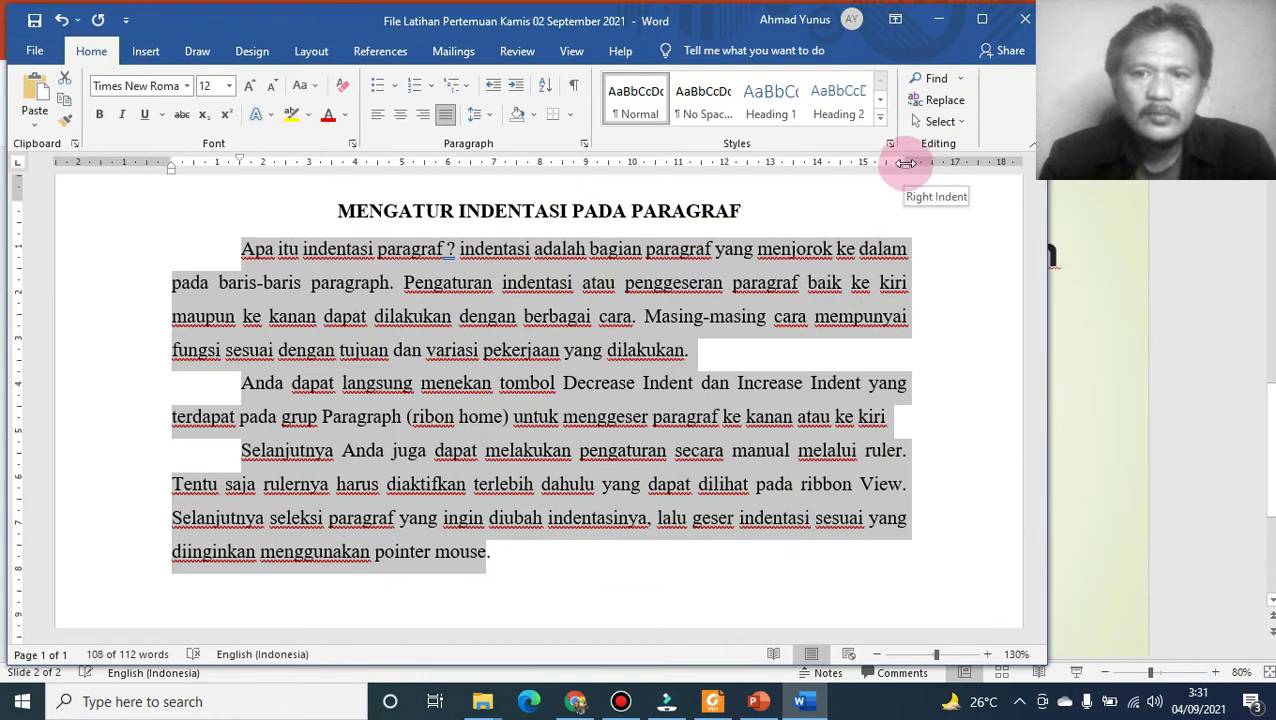
left_click(757, 702)
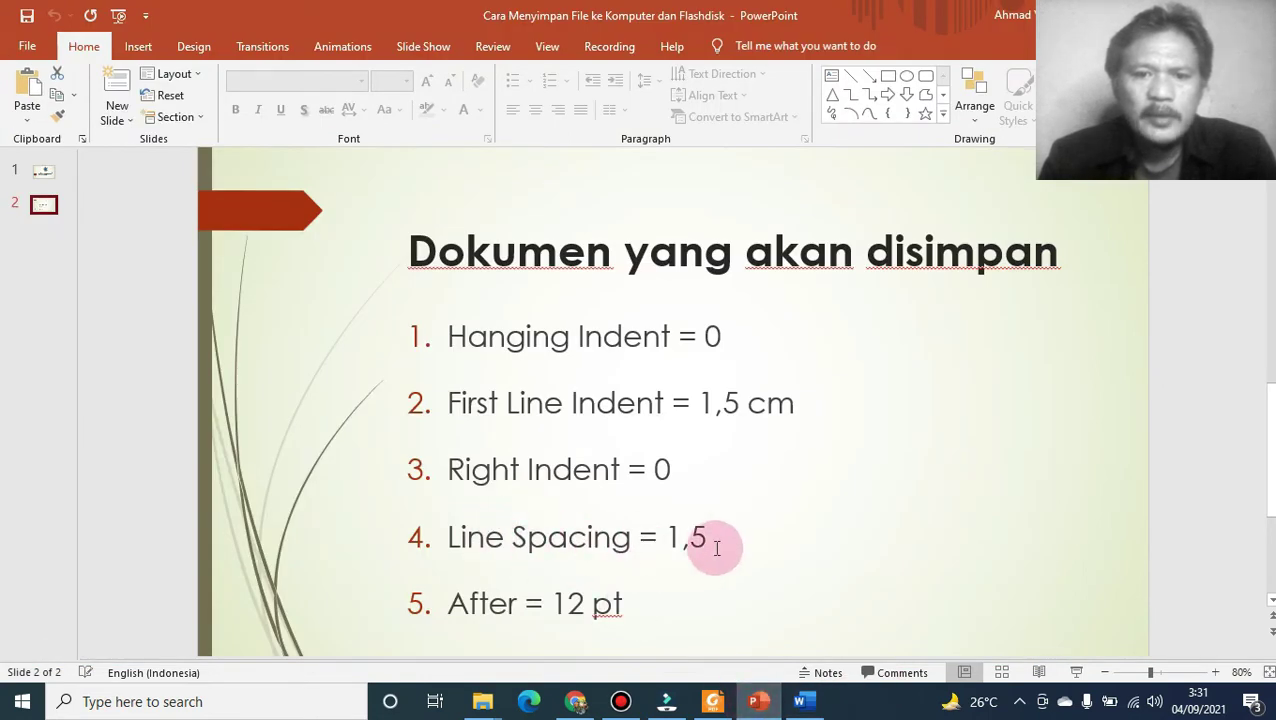
left_click(799, 701)
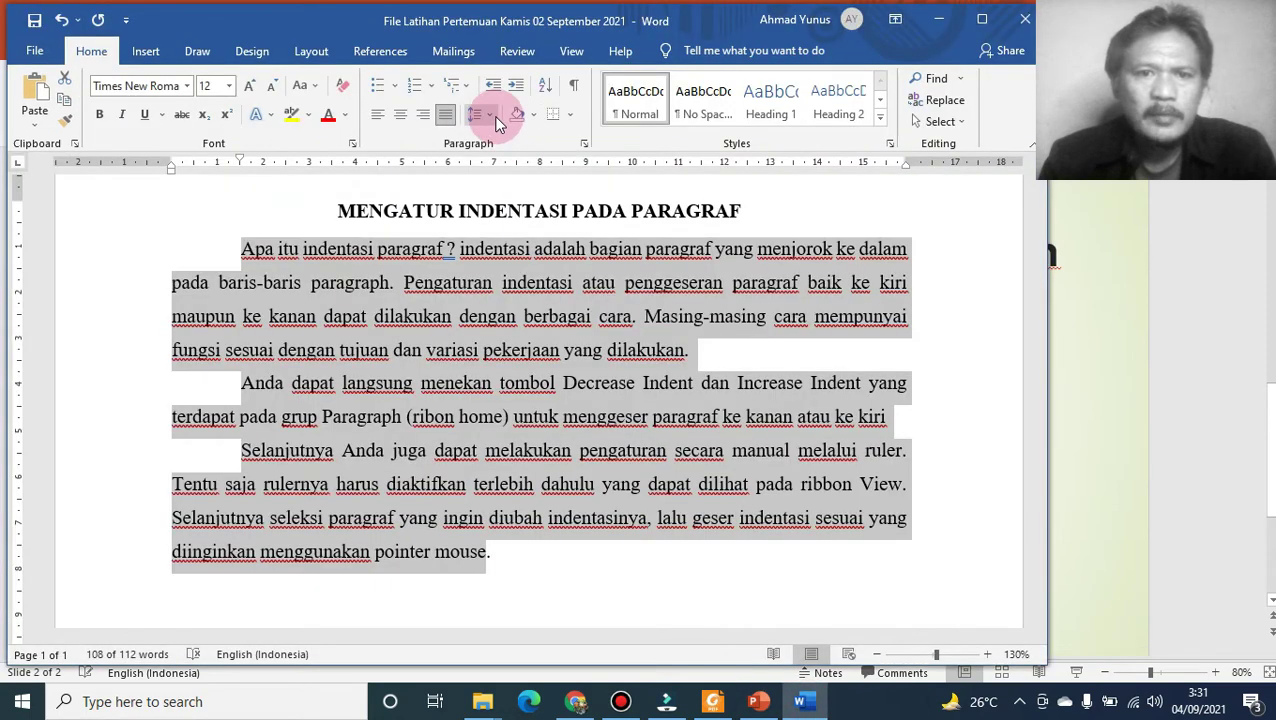
left_click(489, 116)
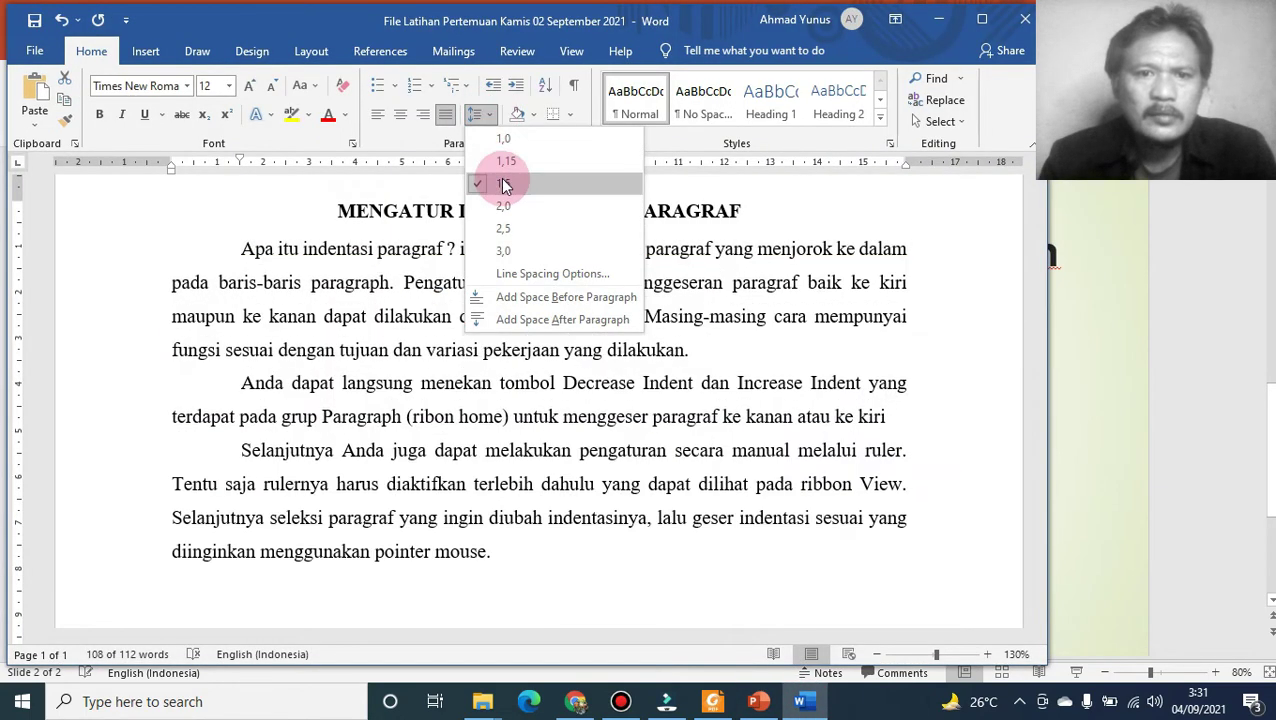
left_click(503, 183)
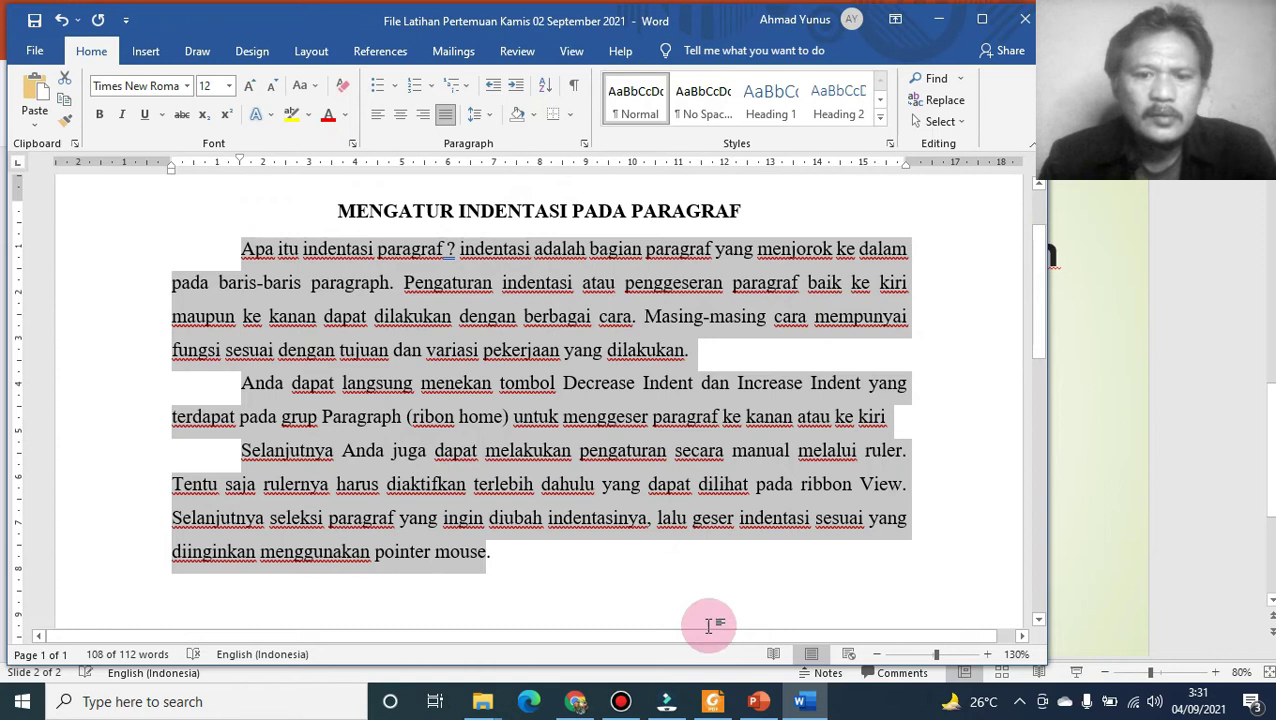
- Check the required paragraph spacing on the PowerPoint slide and set the selected Word paragraphs' spacing after to 12 pt
left_click(757, 701)
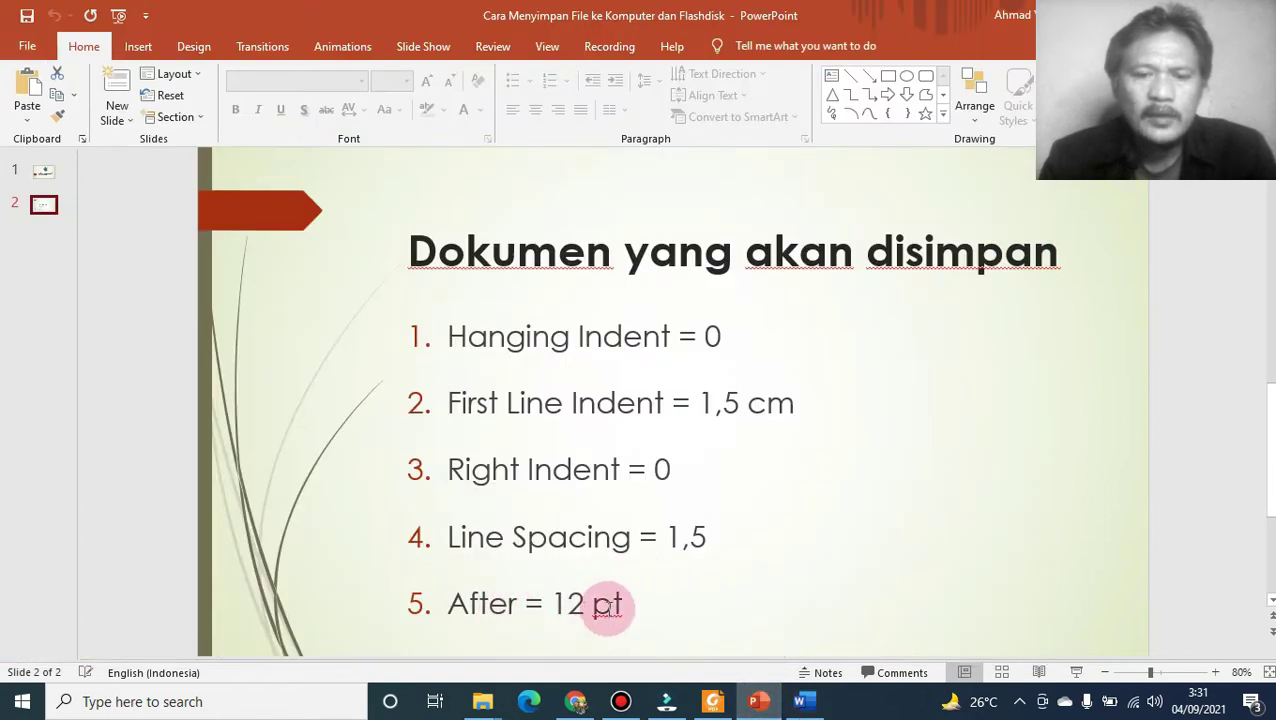
left_click(805, 705)
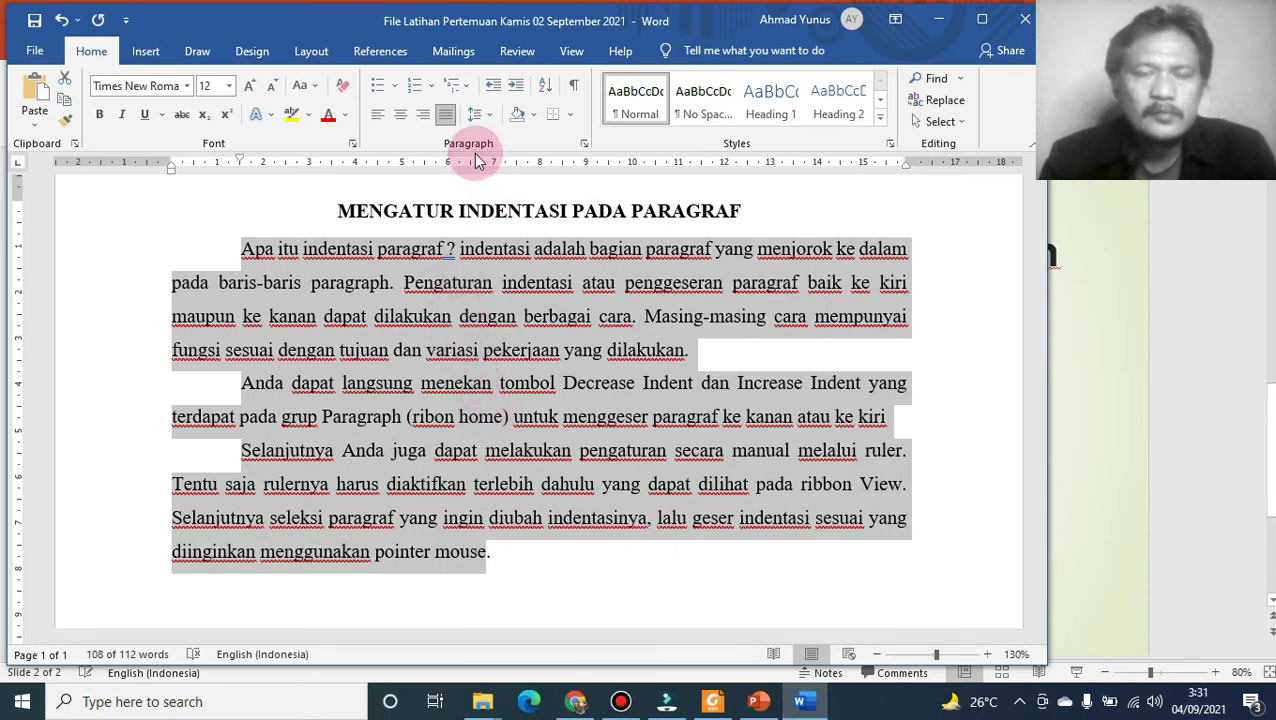
left_click(311, 50)
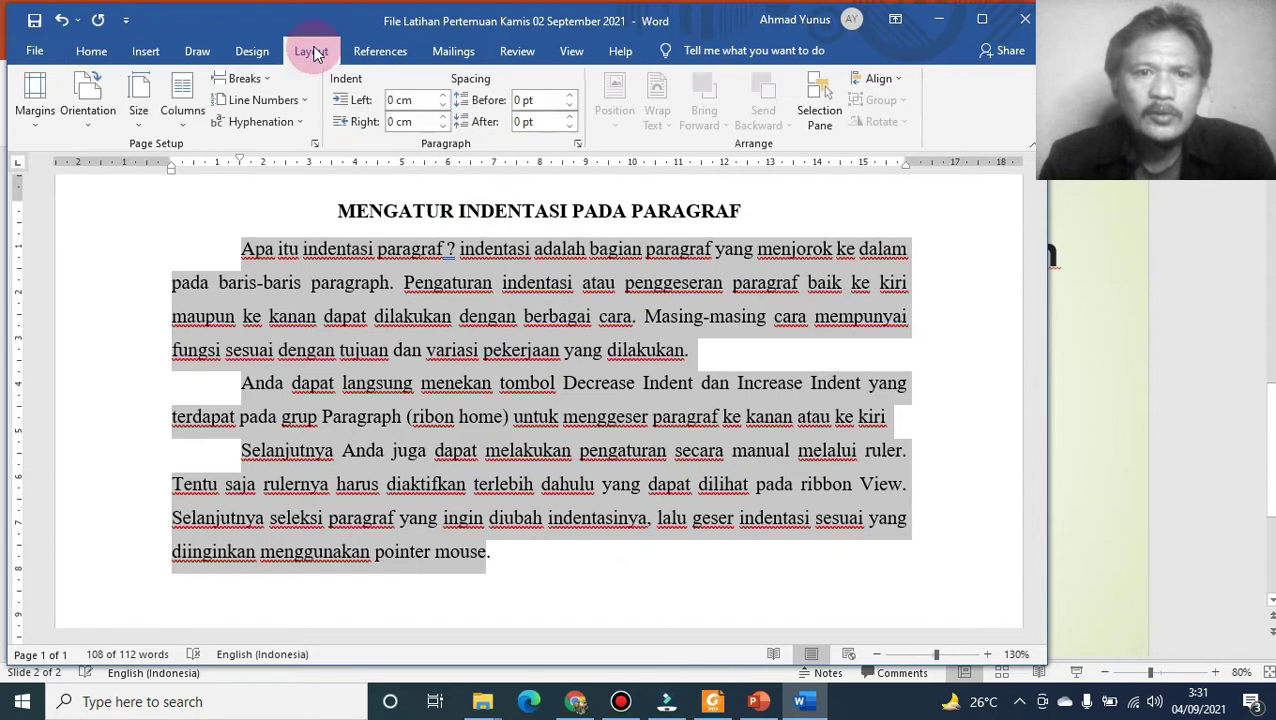
left_click(571, 117)
left_click(569, 117)
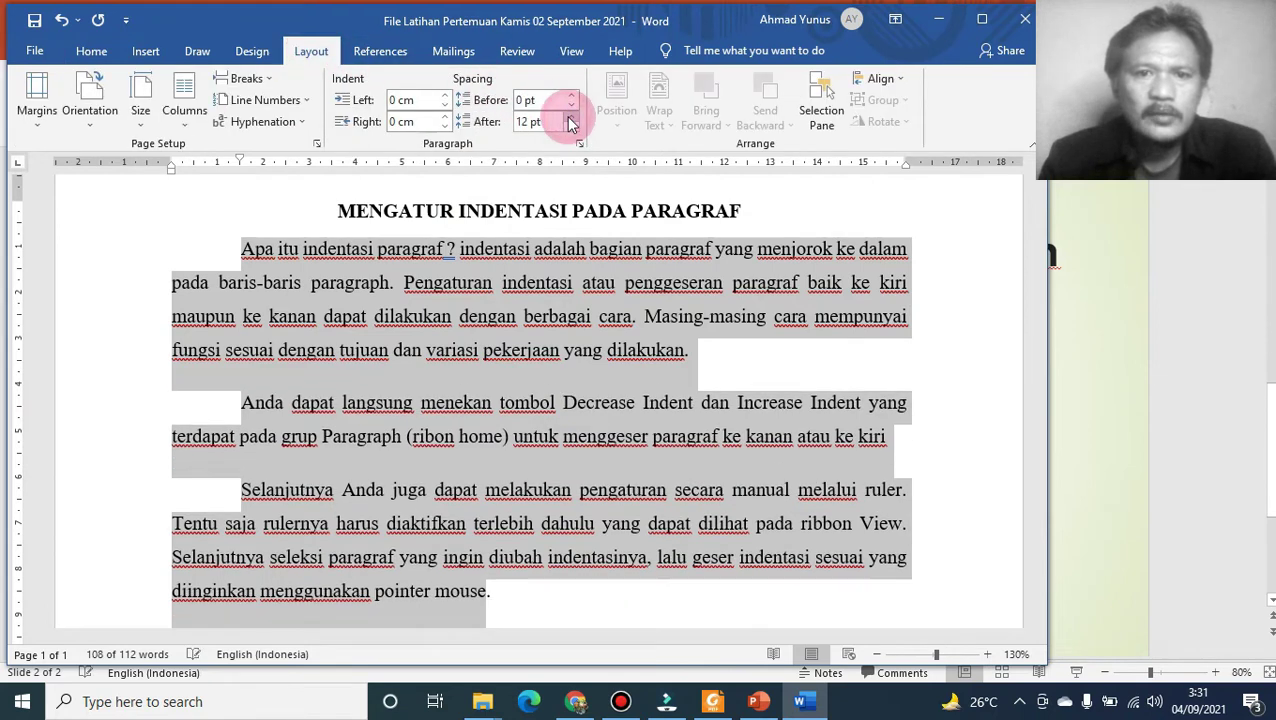
left_click(360, 272)
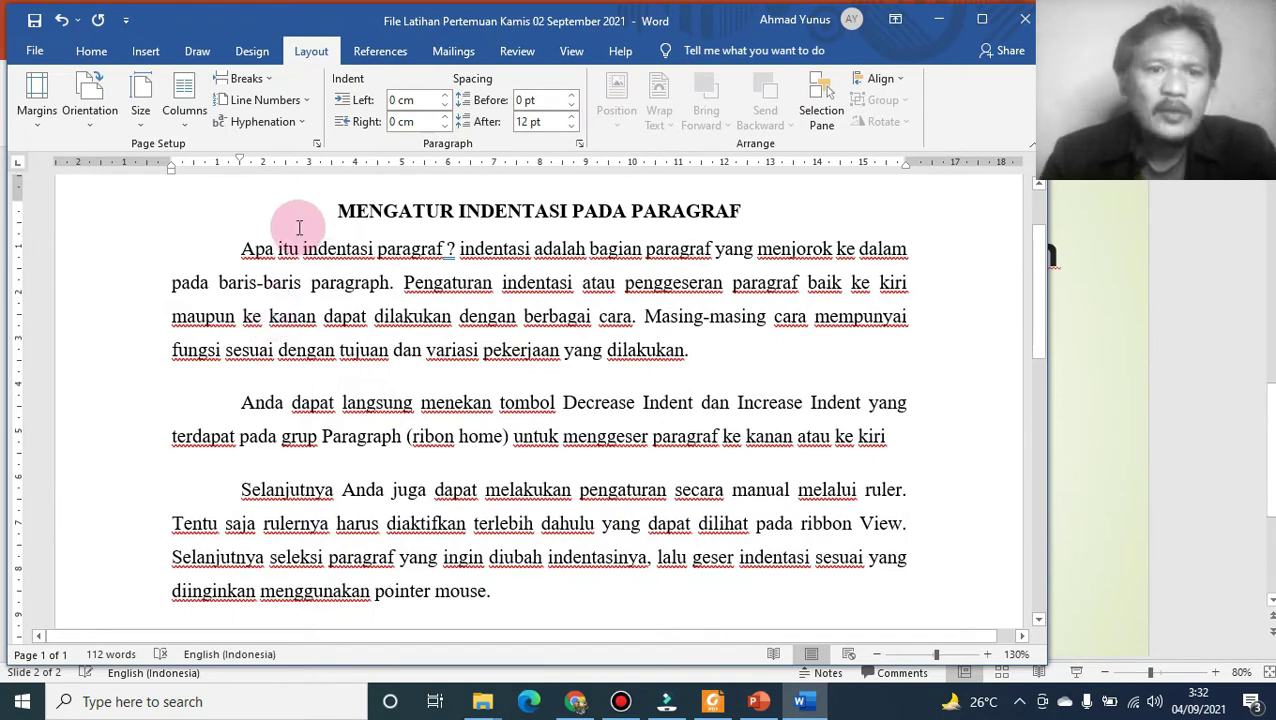
- Start saving the document under a new name in E: > AMANHKOM > Pertemuan Kamis 02 September 2021
left_click(35, 51)
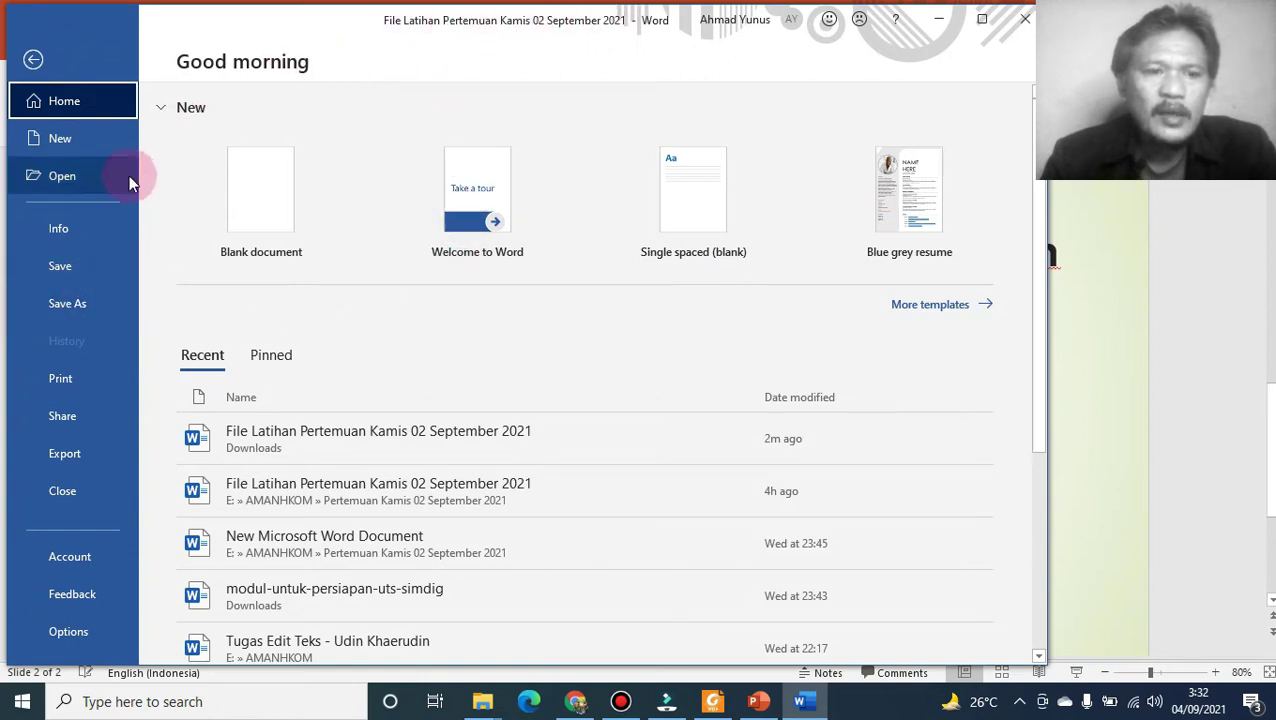
left_click(89, 303)
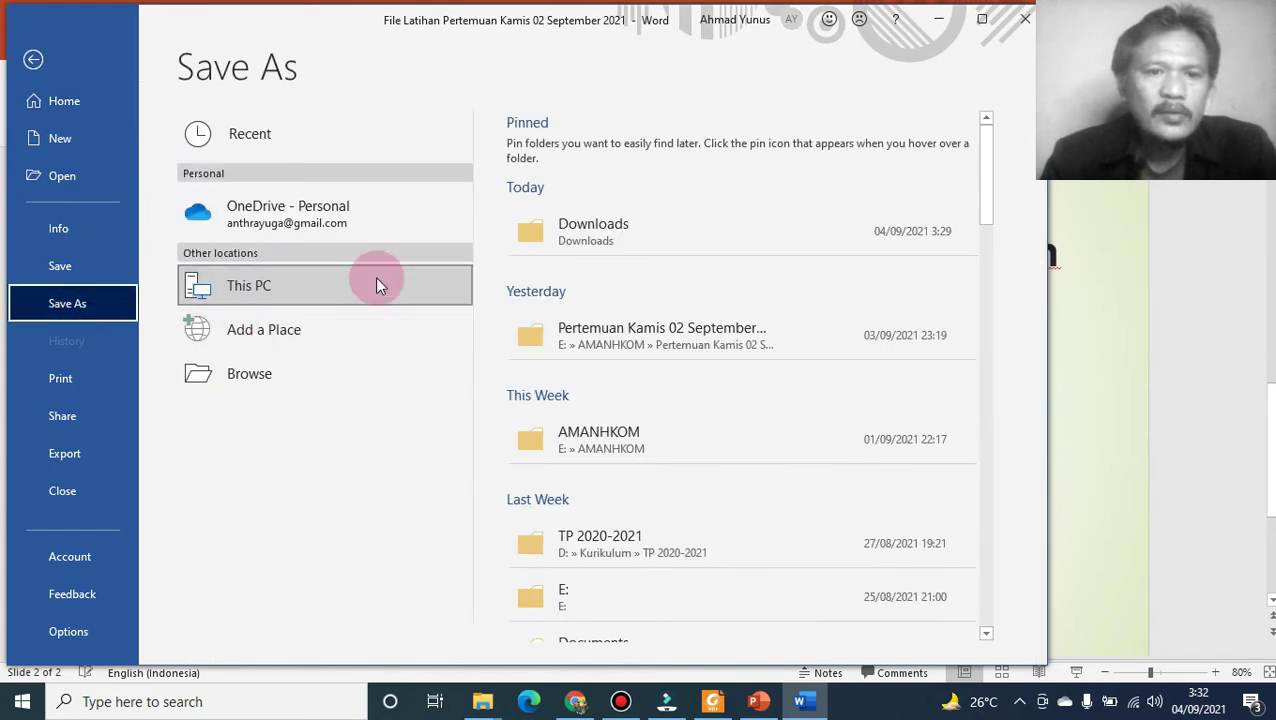
left_click(265, 378)
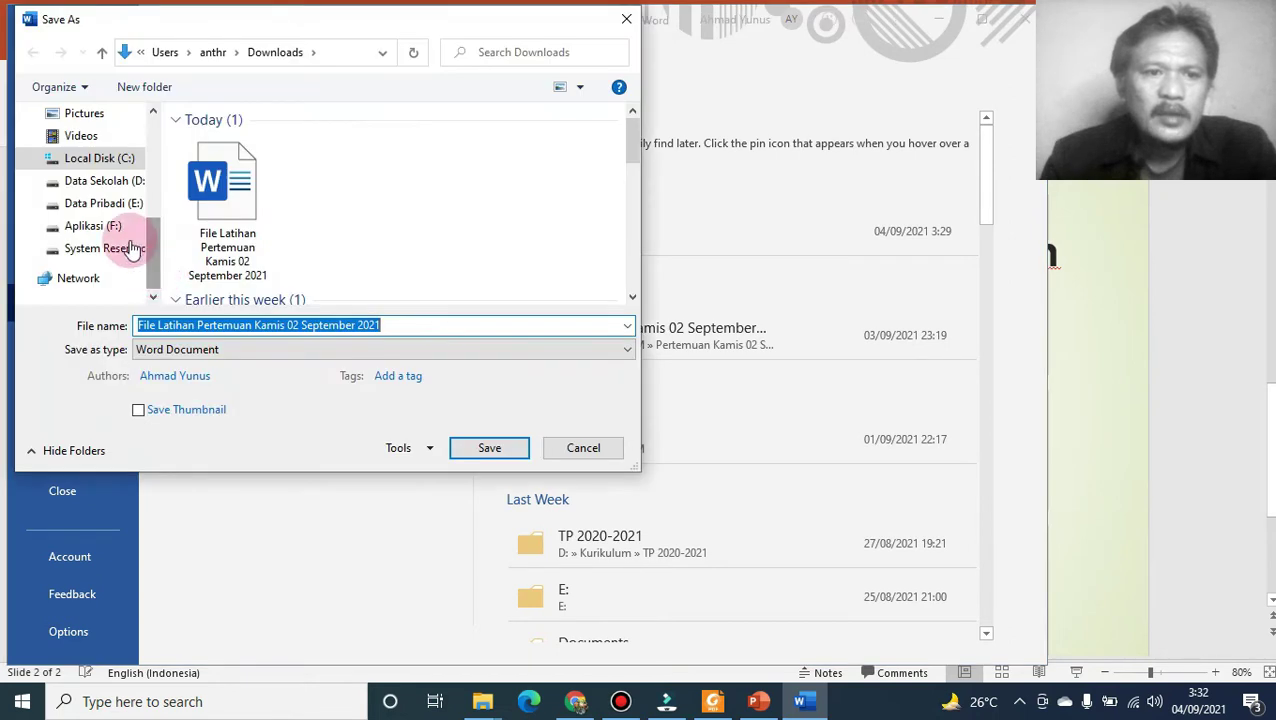
left_click(108, 205)
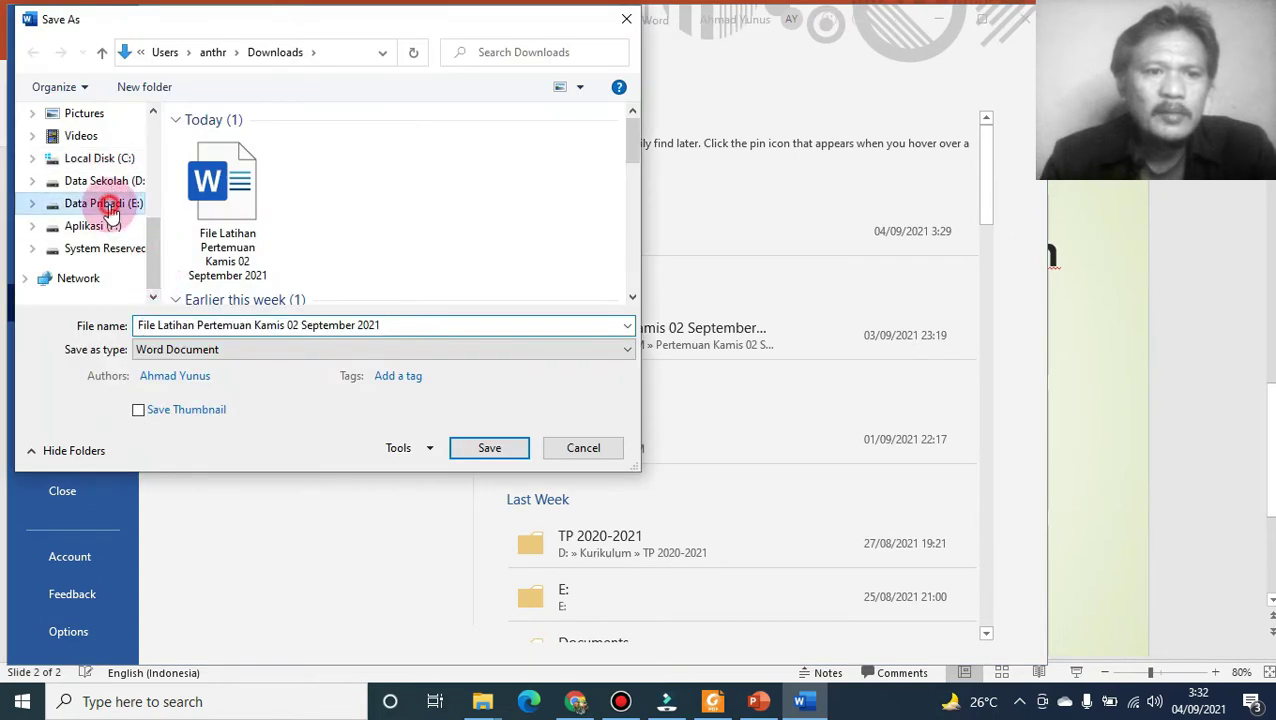
double_click(232, 171)
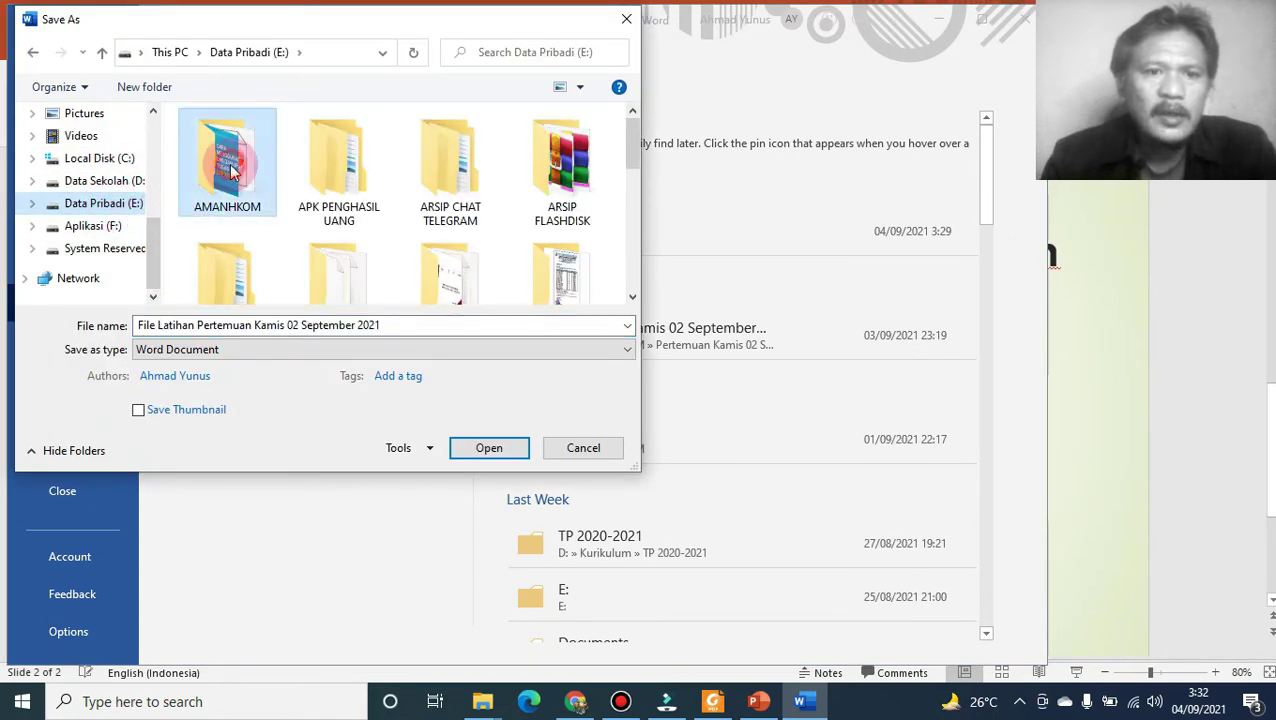
double_click(231, 149)
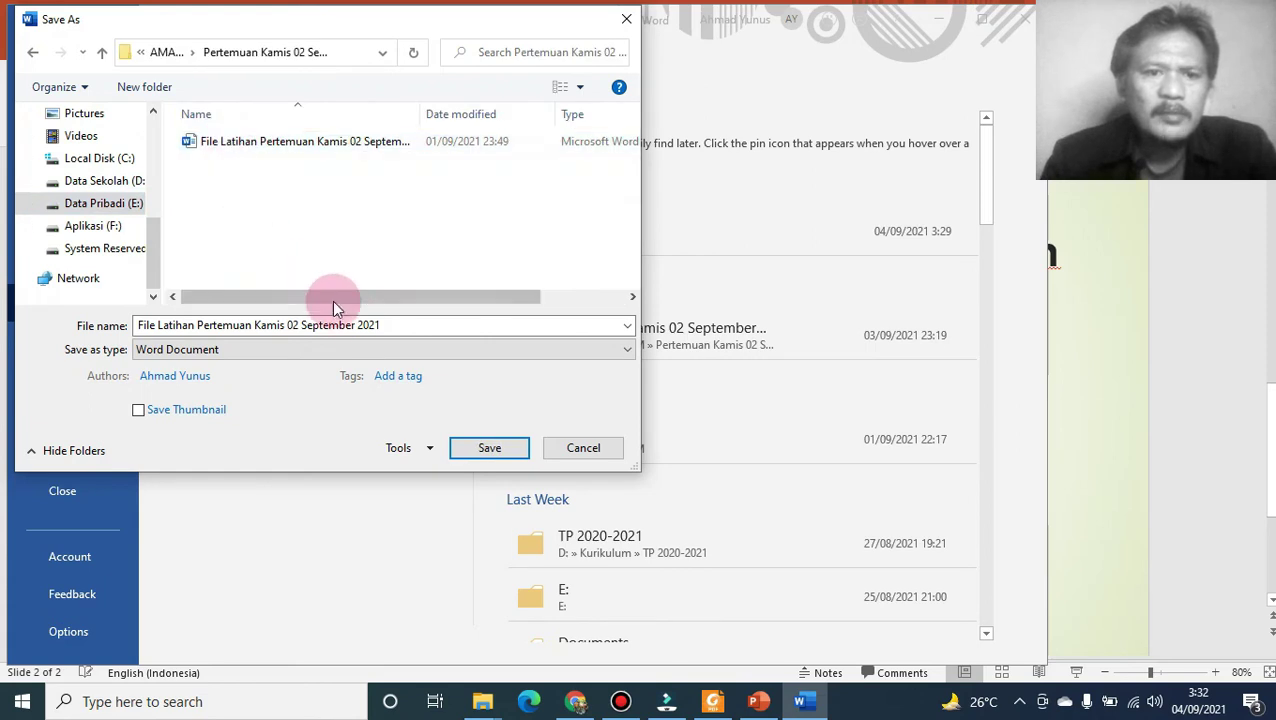
- Name the file "Latihan Pertemuan 02 September 2021 - " followed by the author's full name
left_click(380, 327)
type("Menyi")
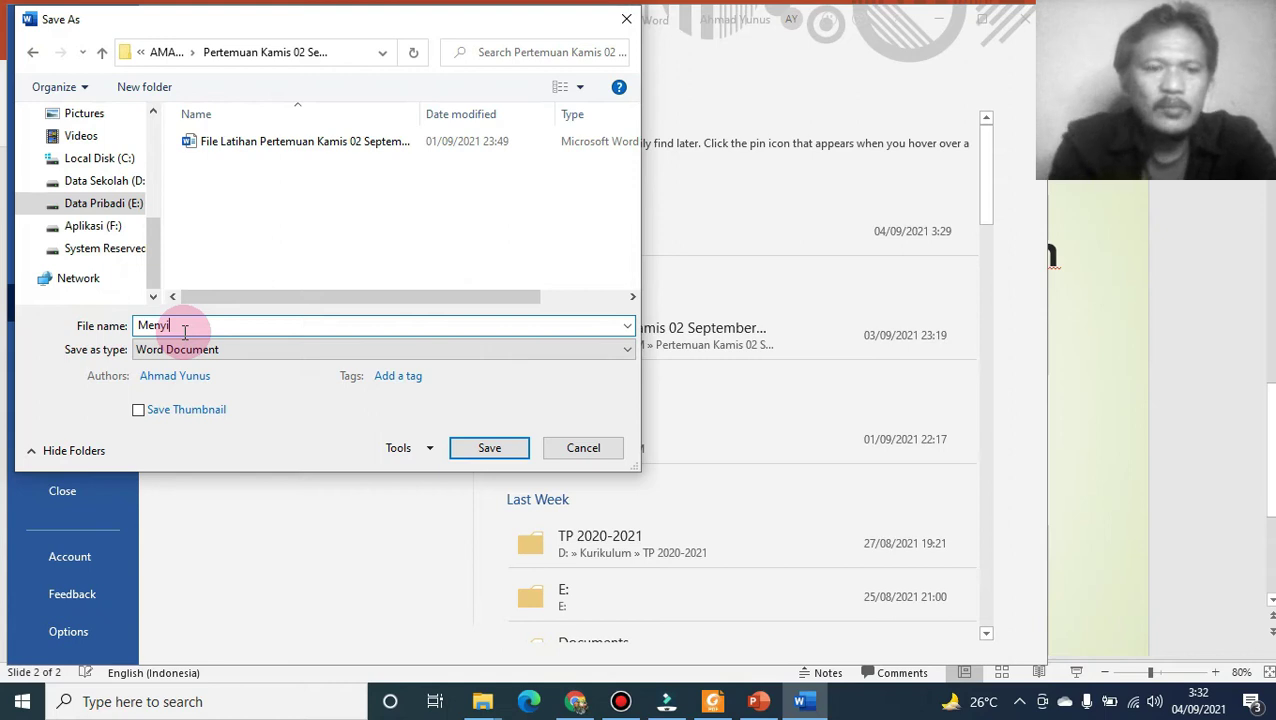
key("BackSpace")
key("BackSpace")
key("BackSpace")
key("BackSpace")
key("BackSpace")
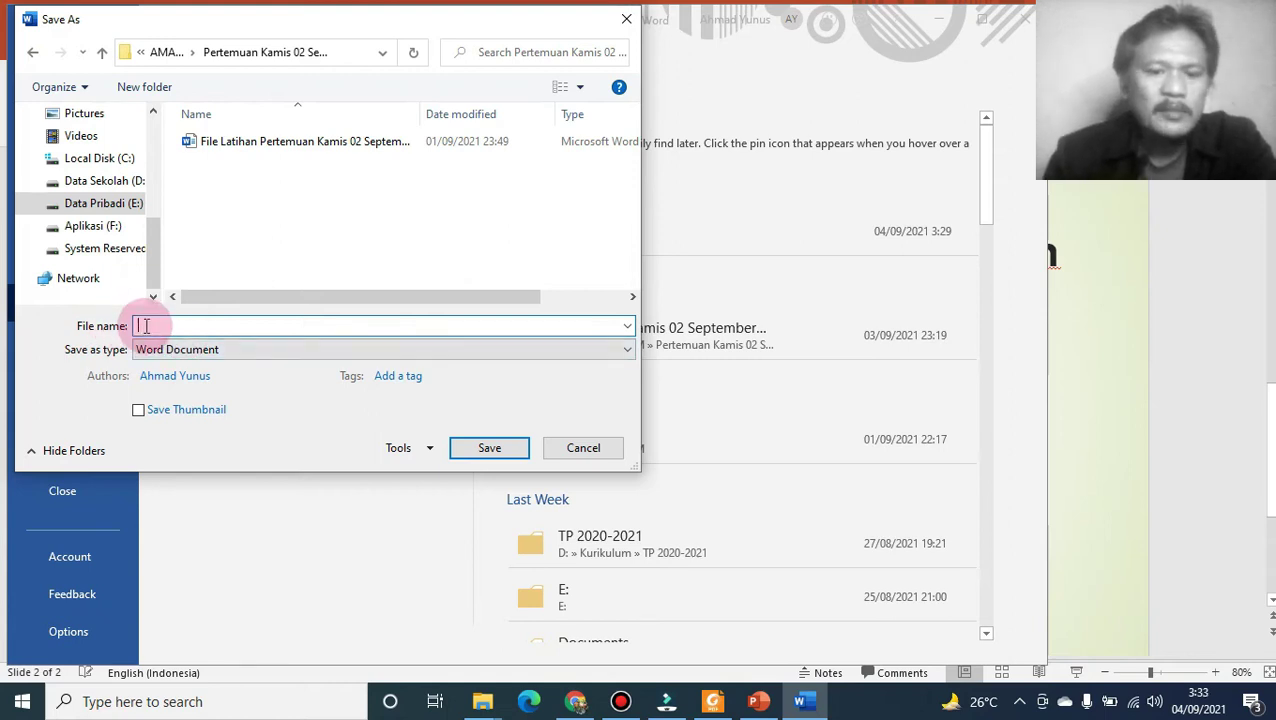
type("La")
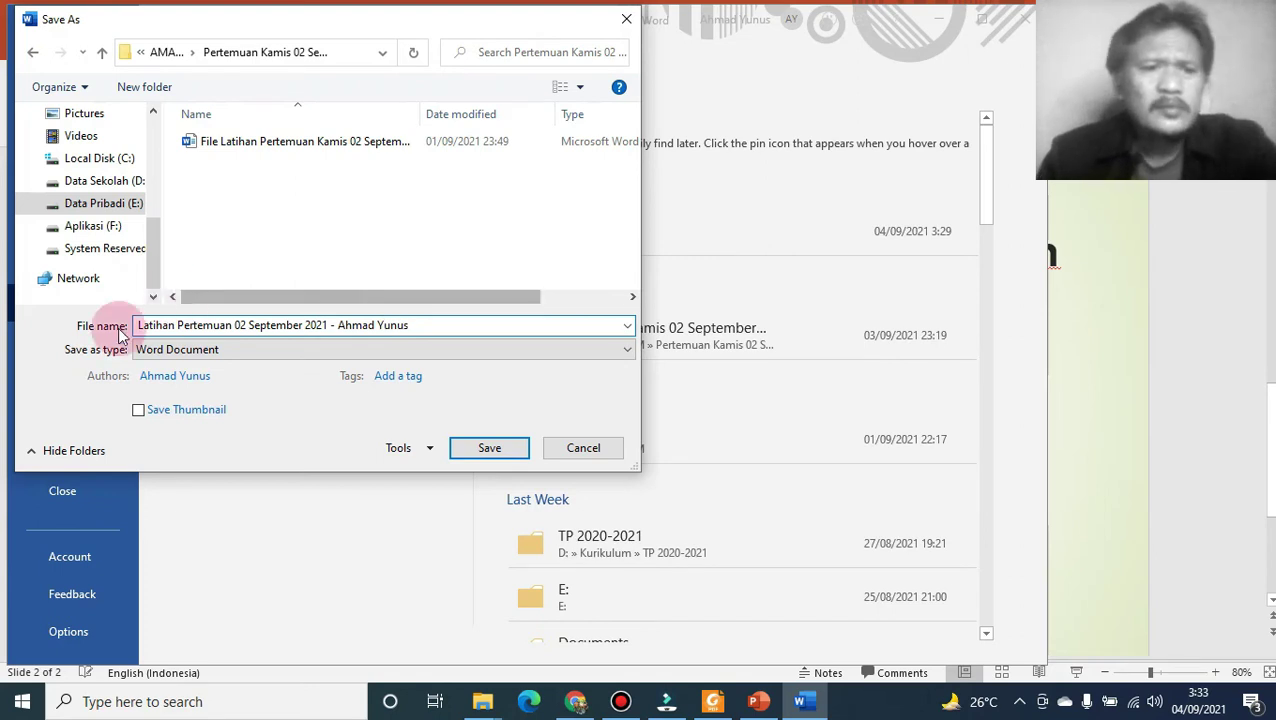
- Save the copy with the Word Document file type and close the document
left_click(148, 351)
left_click(156, 364)
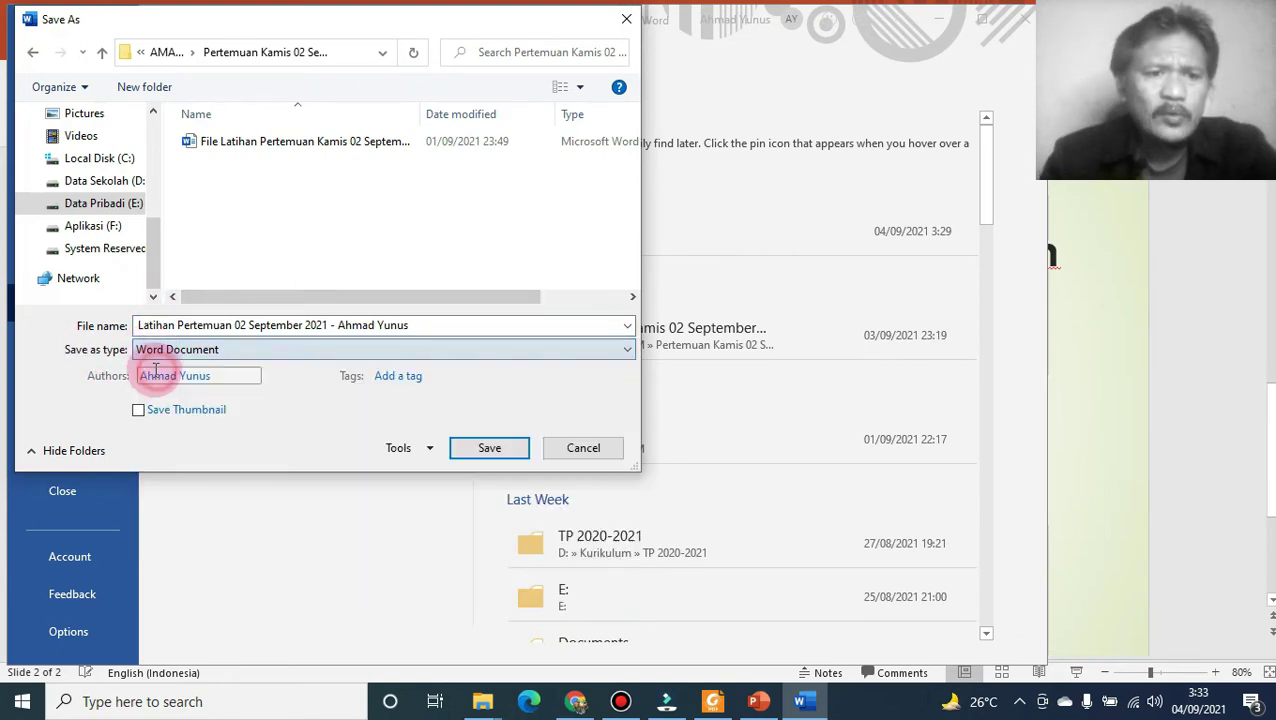
left_click(403, 325)
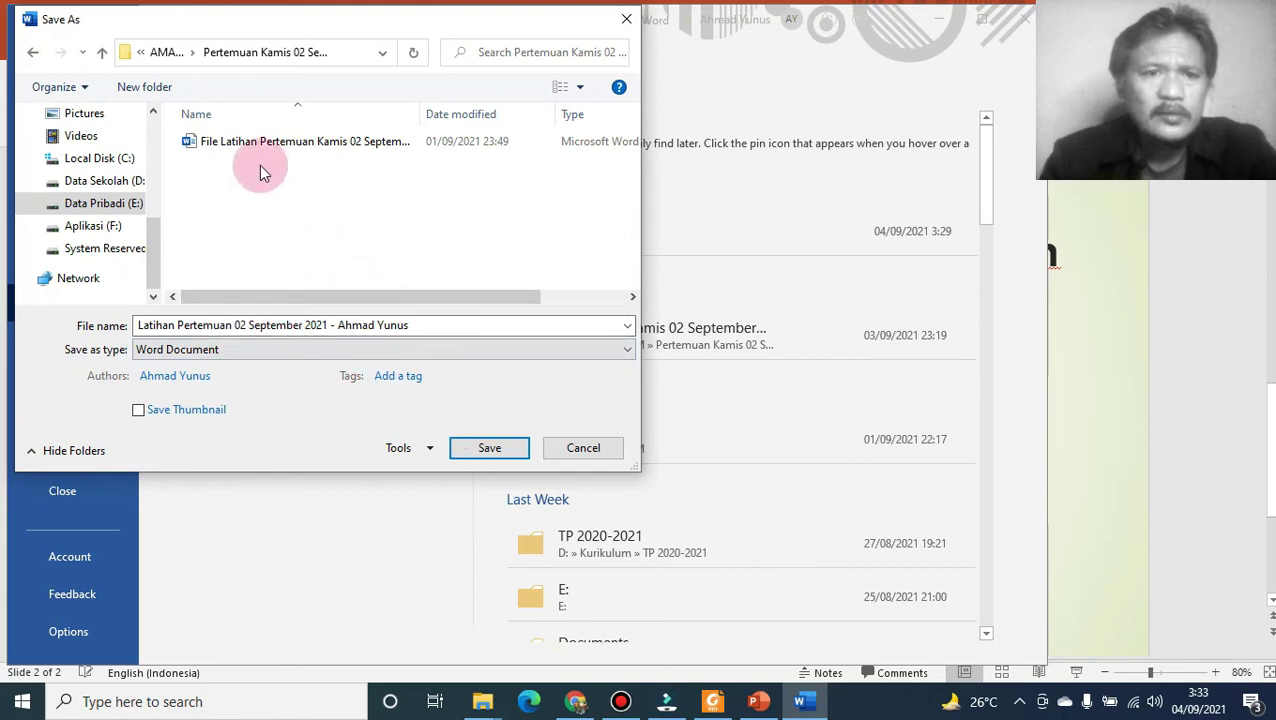
left_click(484, 452)
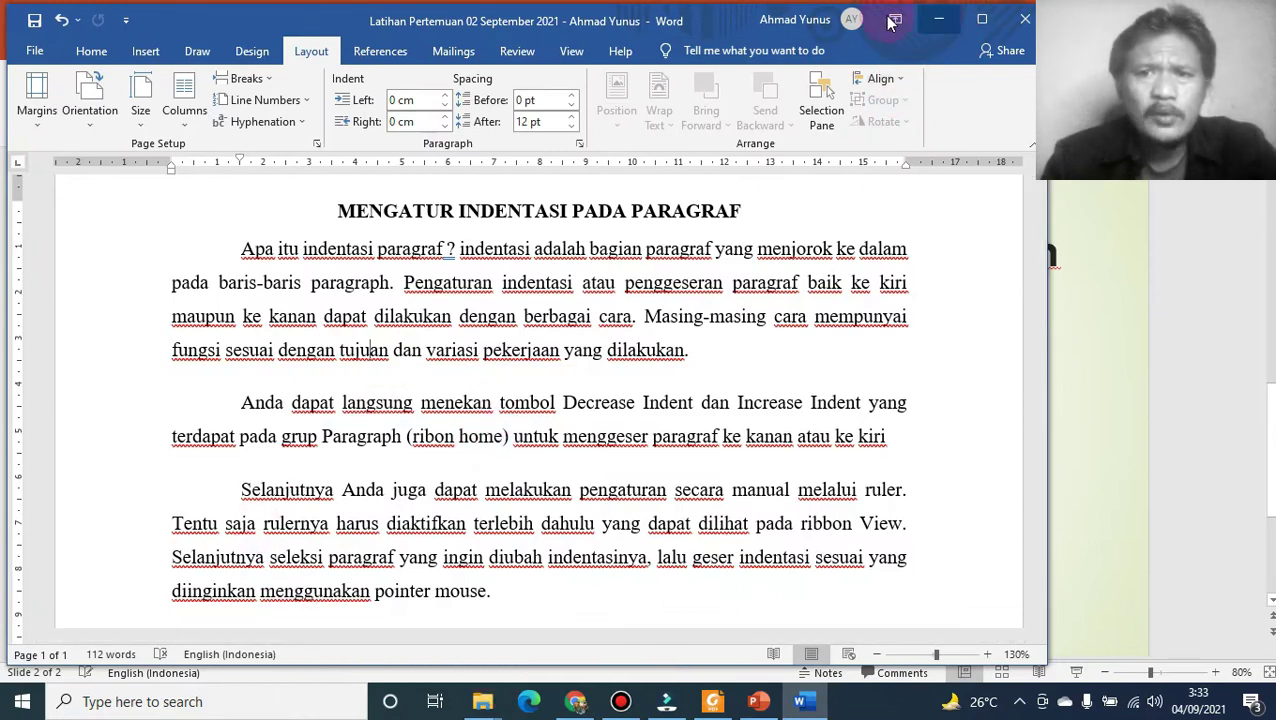
left_click(1026, 22)
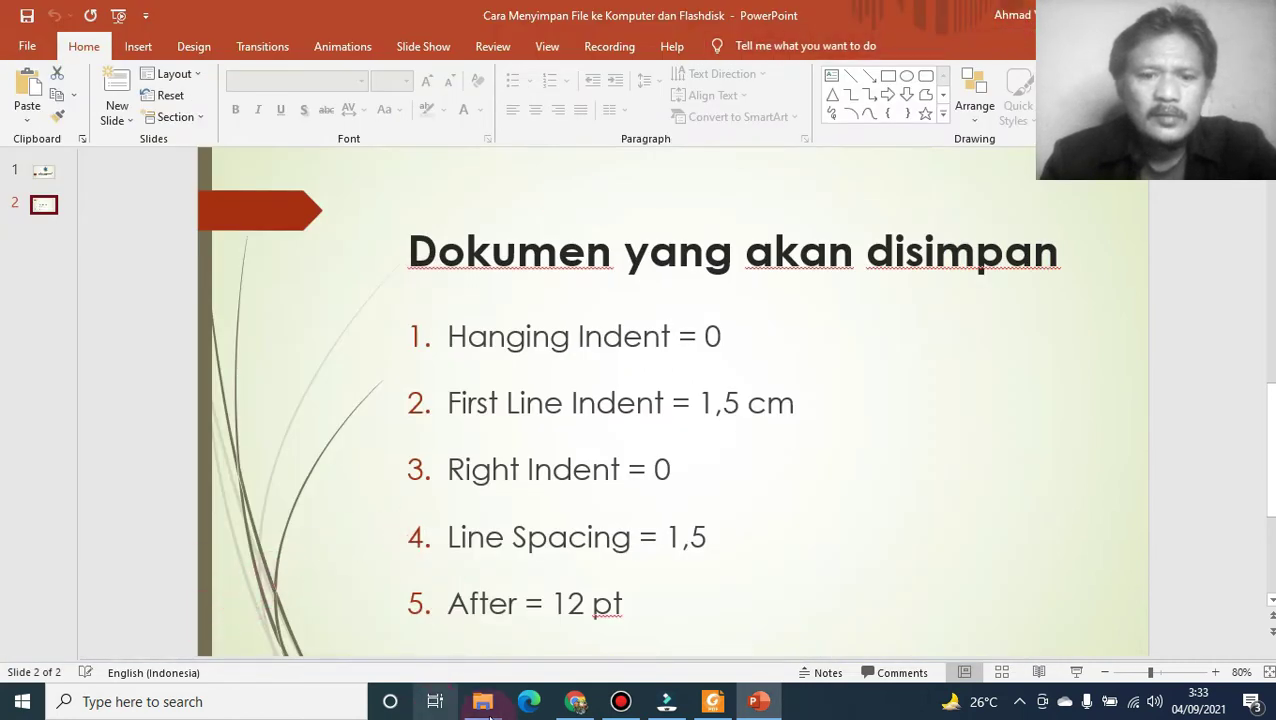
- Find the saved file in File Explorer under E: > AMANHKOM > Pertemuan Kamis 02 September 2021, widening the Name column to show full names
mouse_move(490, 708)
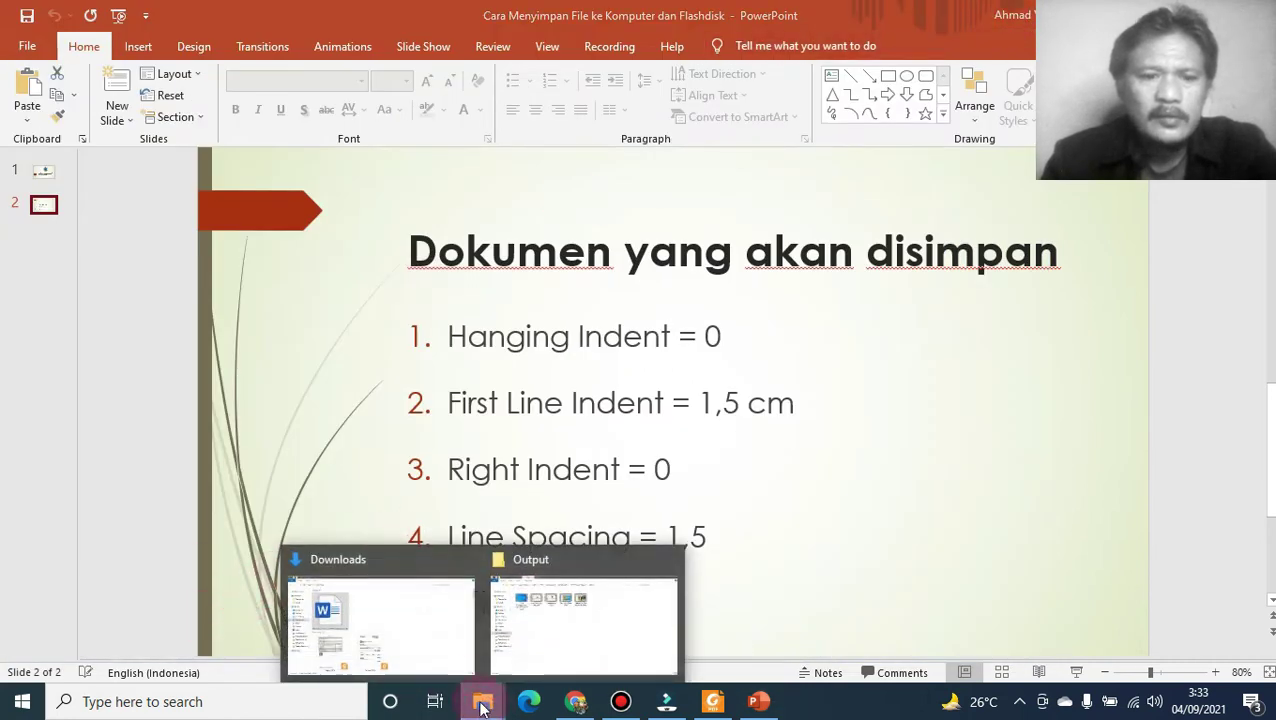
left_click(407, 641)
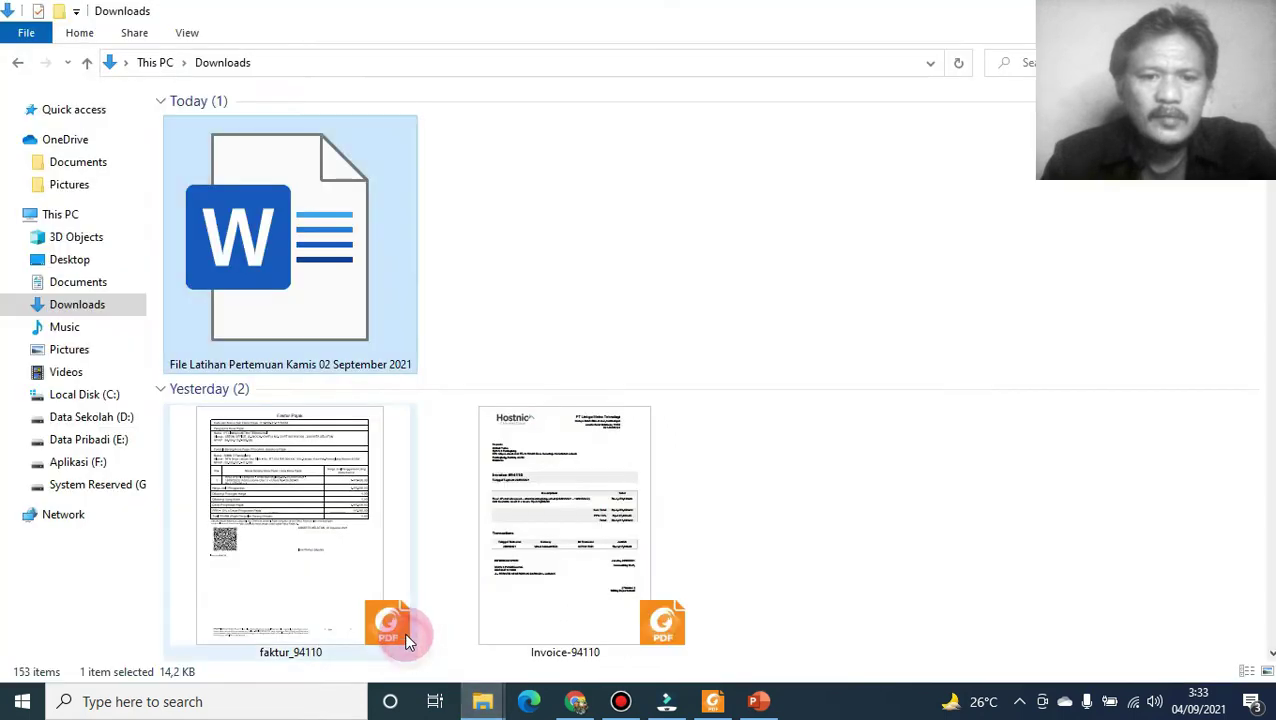
left_click(100, 439)
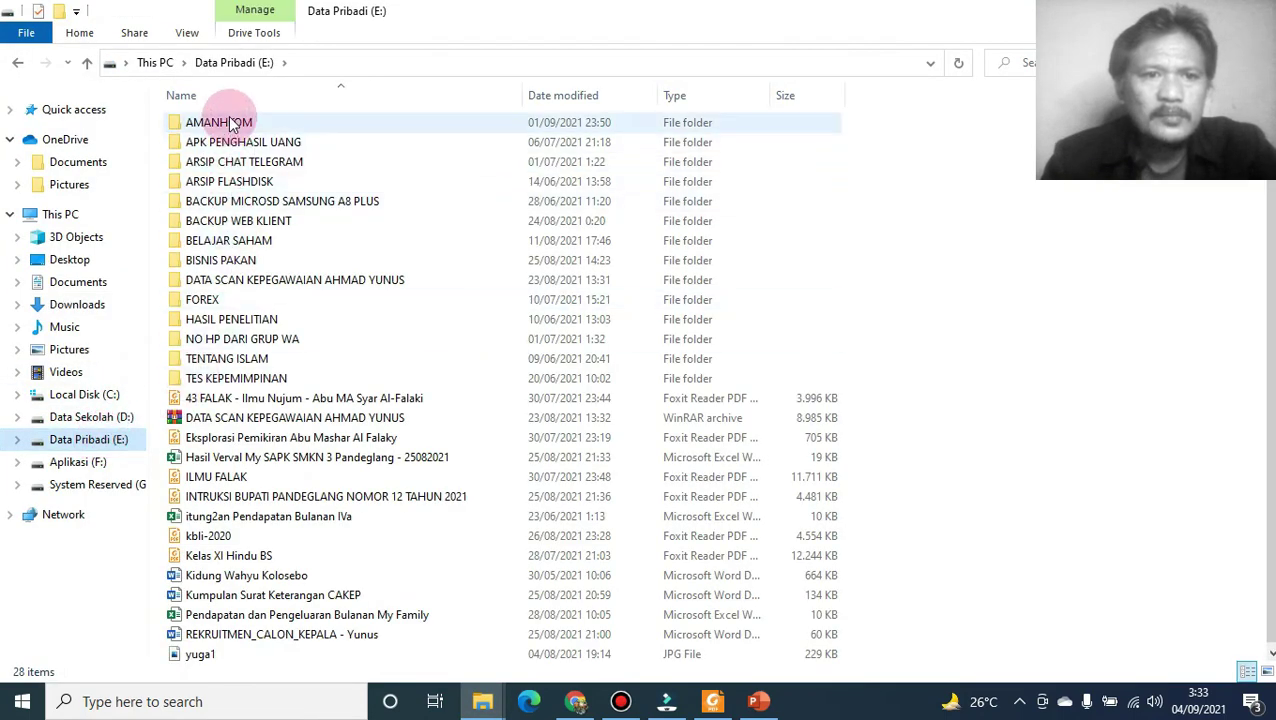
double_click(225, 125)
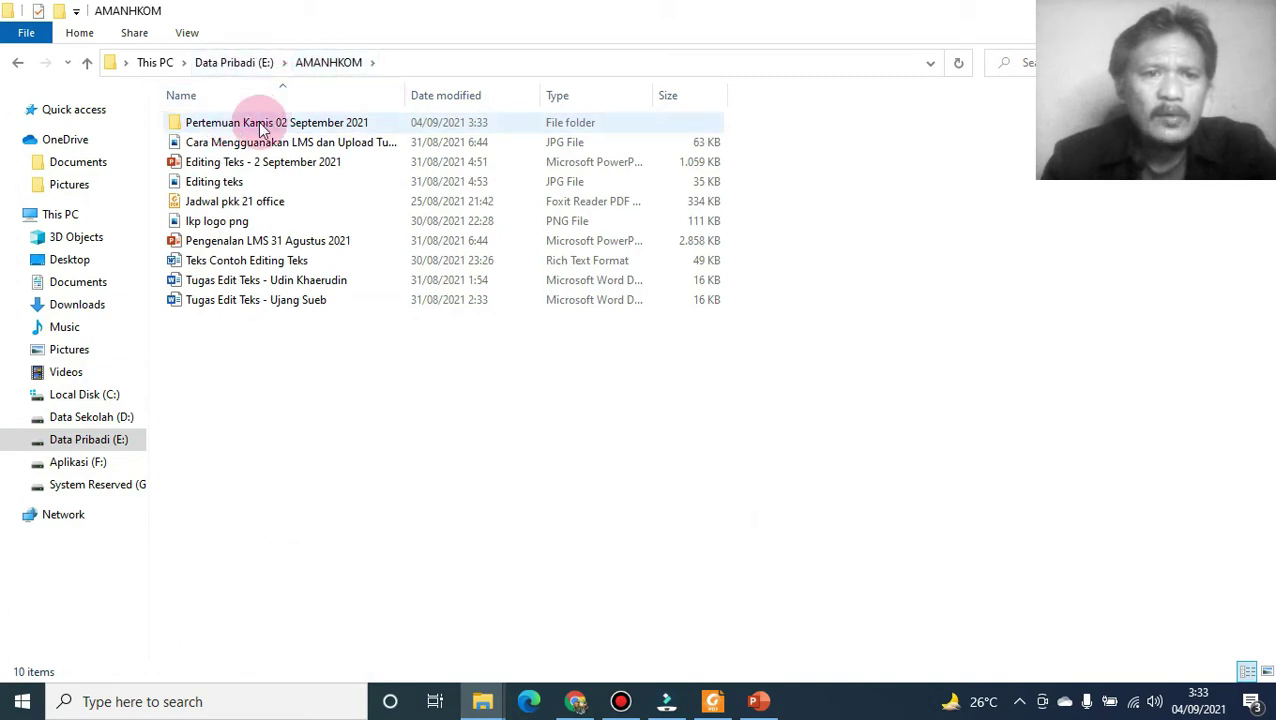
double_click(259, 124)
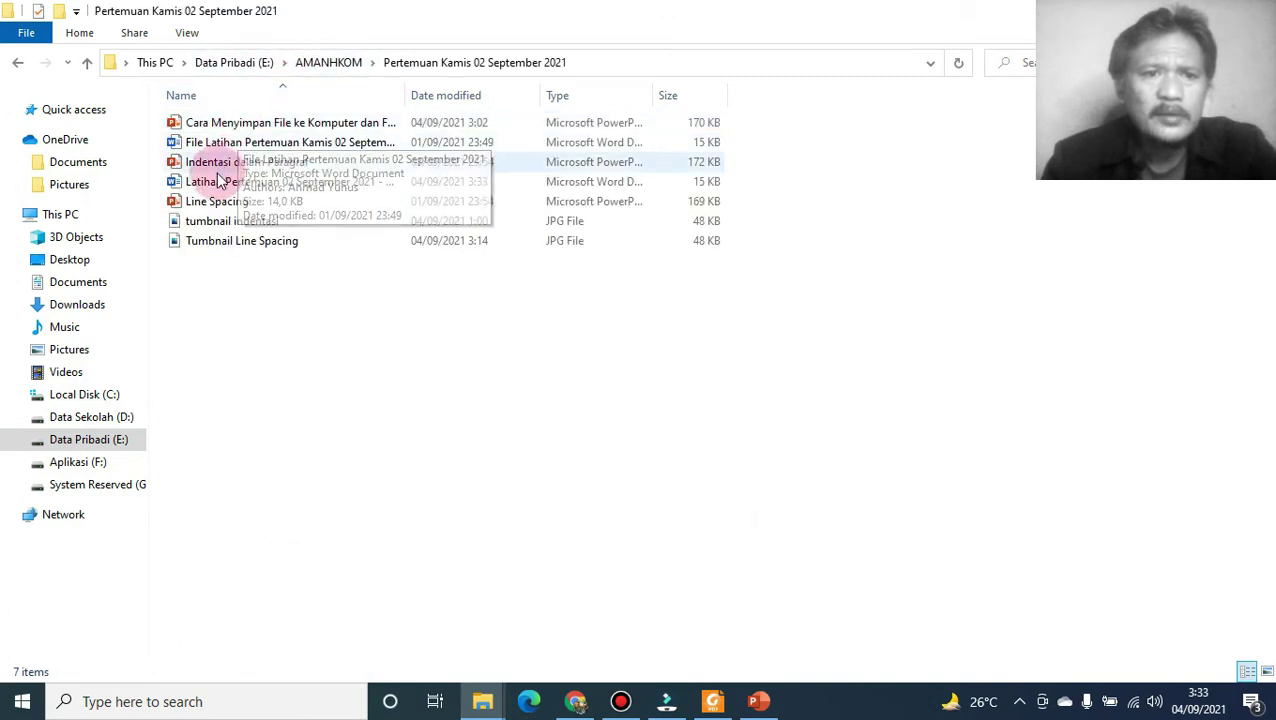
left_click_drag(406, 95, 634, 95)
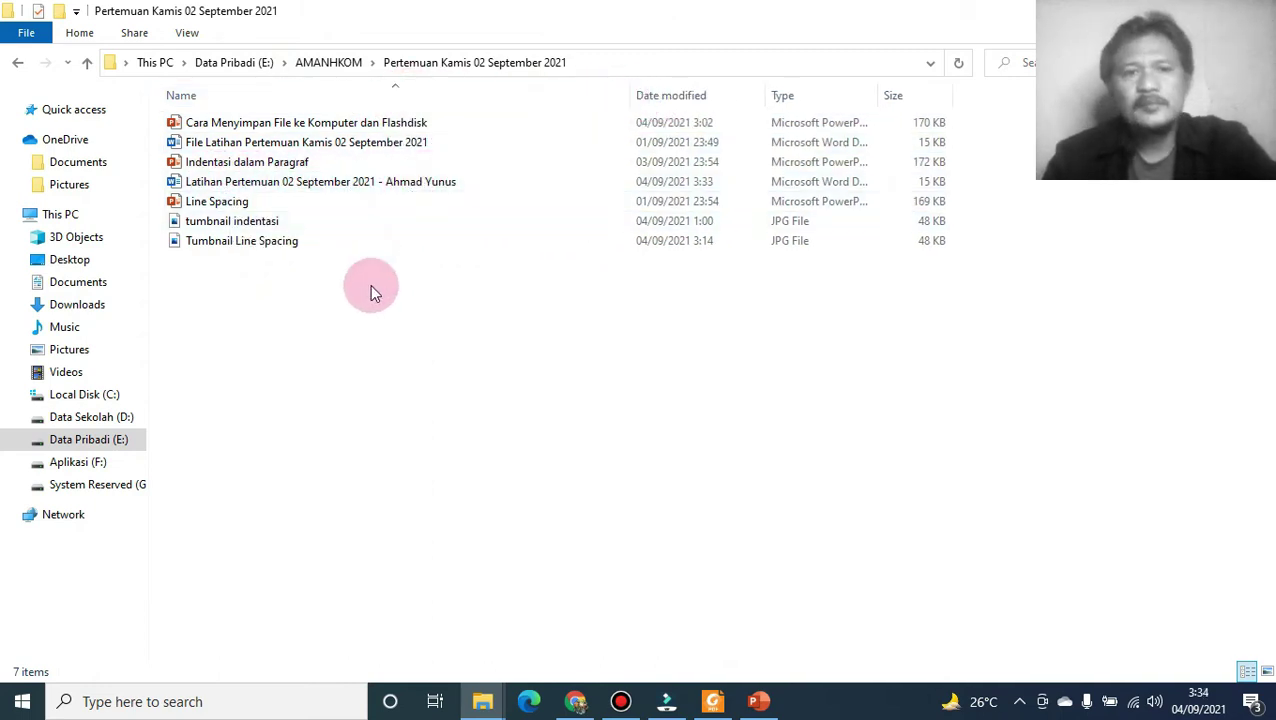
- Open the saved Latihan Pertemuan 02 September 2021 document and check its title and paragraphs
double_click(297, 186)
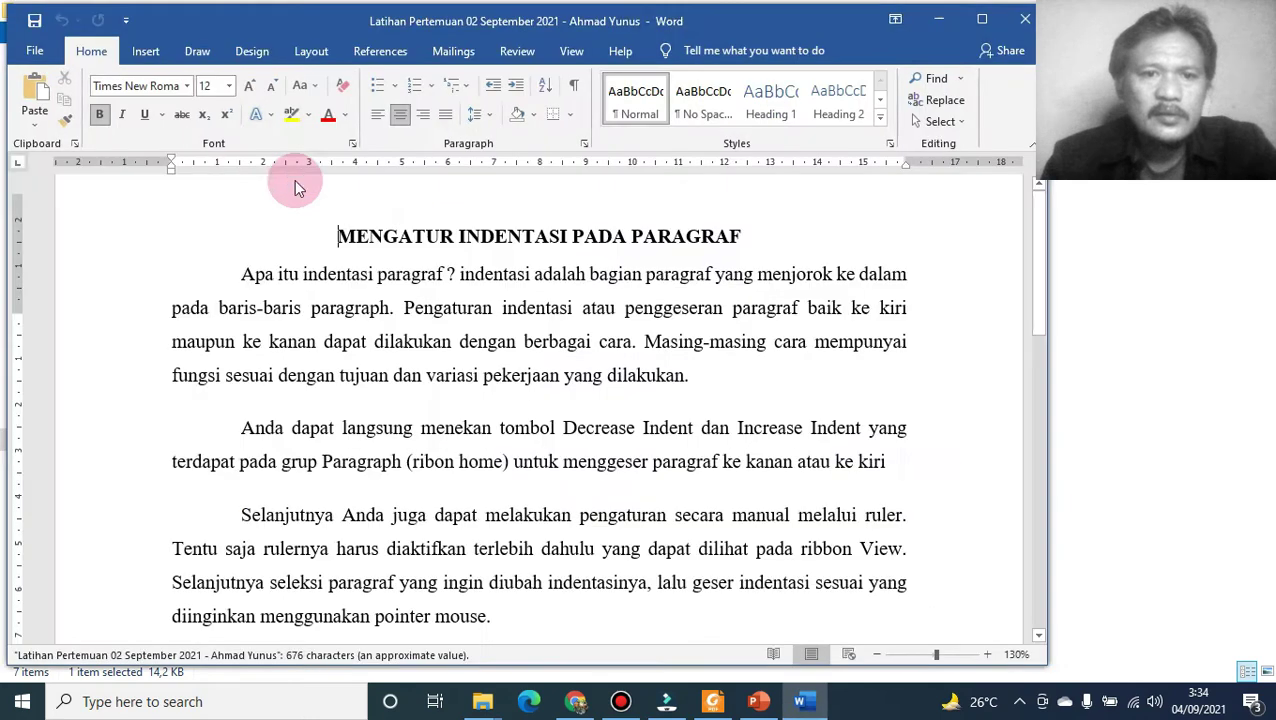
scroll(379, 317, "down", 5)
scroll(381, 317, "up", 4)
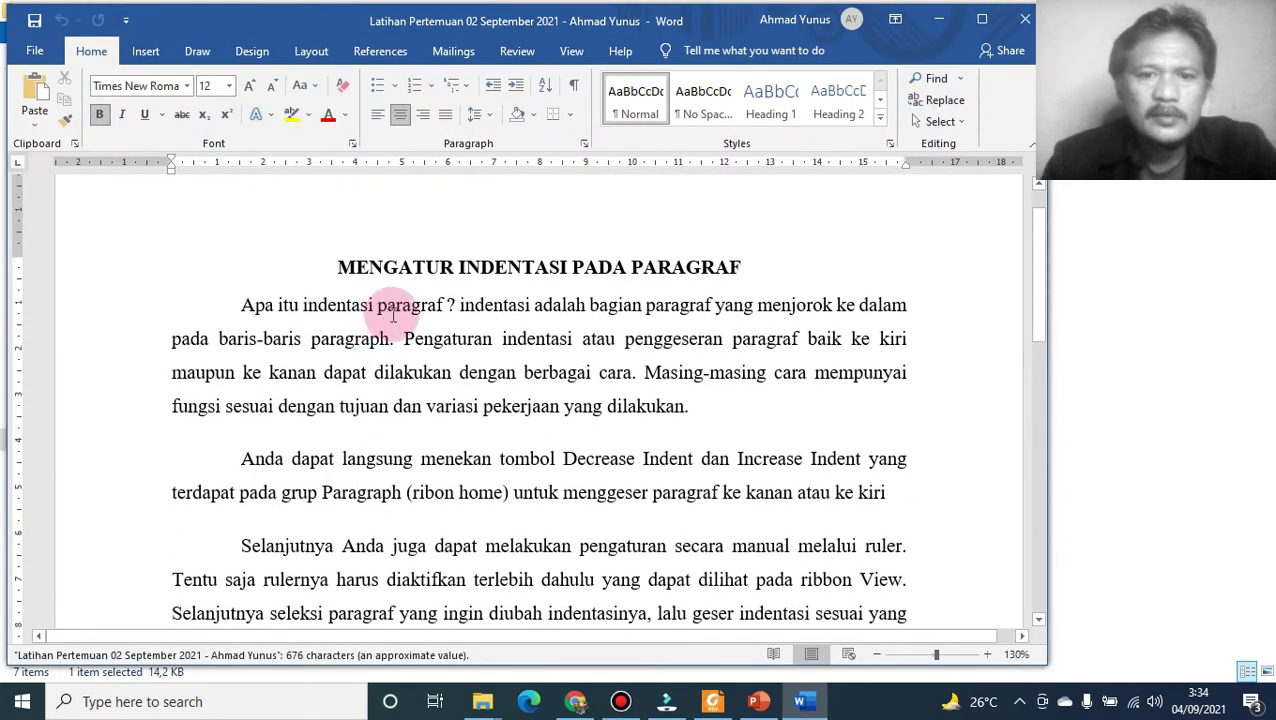
- Switch to PowerPoint and on to Chrome, and look through the Google image results for flashdisk
left_click(757, 701)
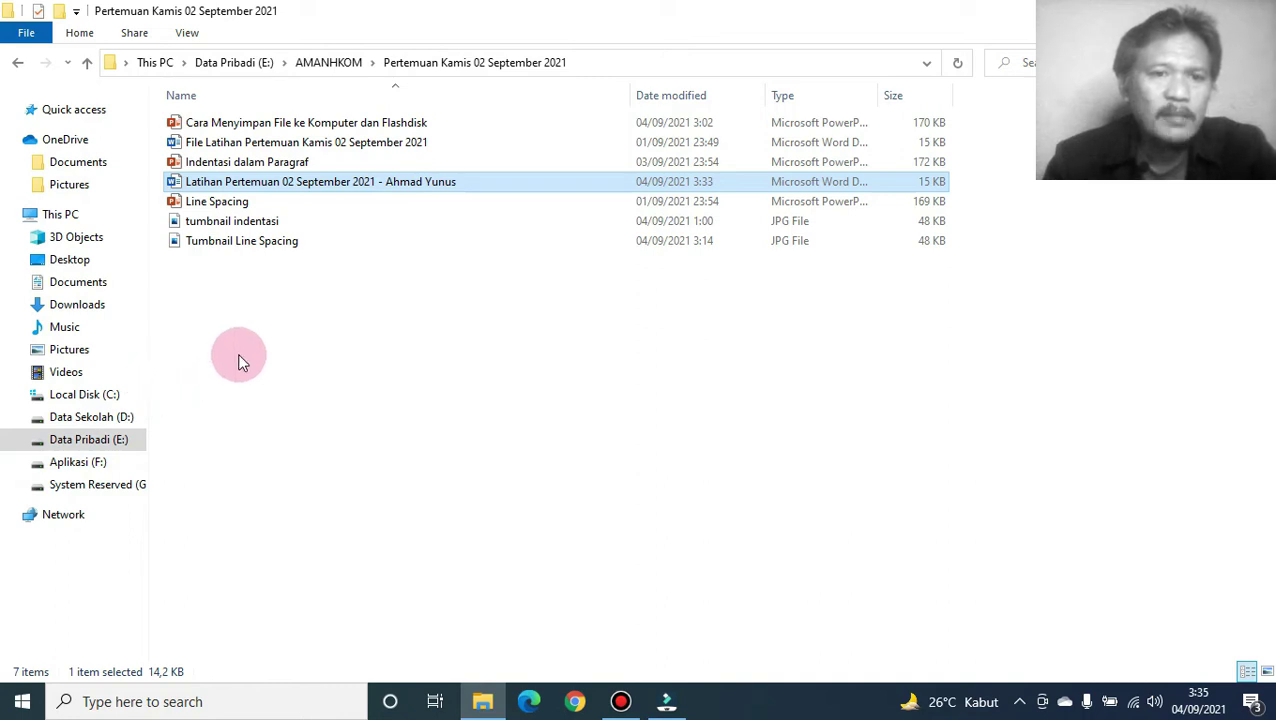
left_click(575, 701)
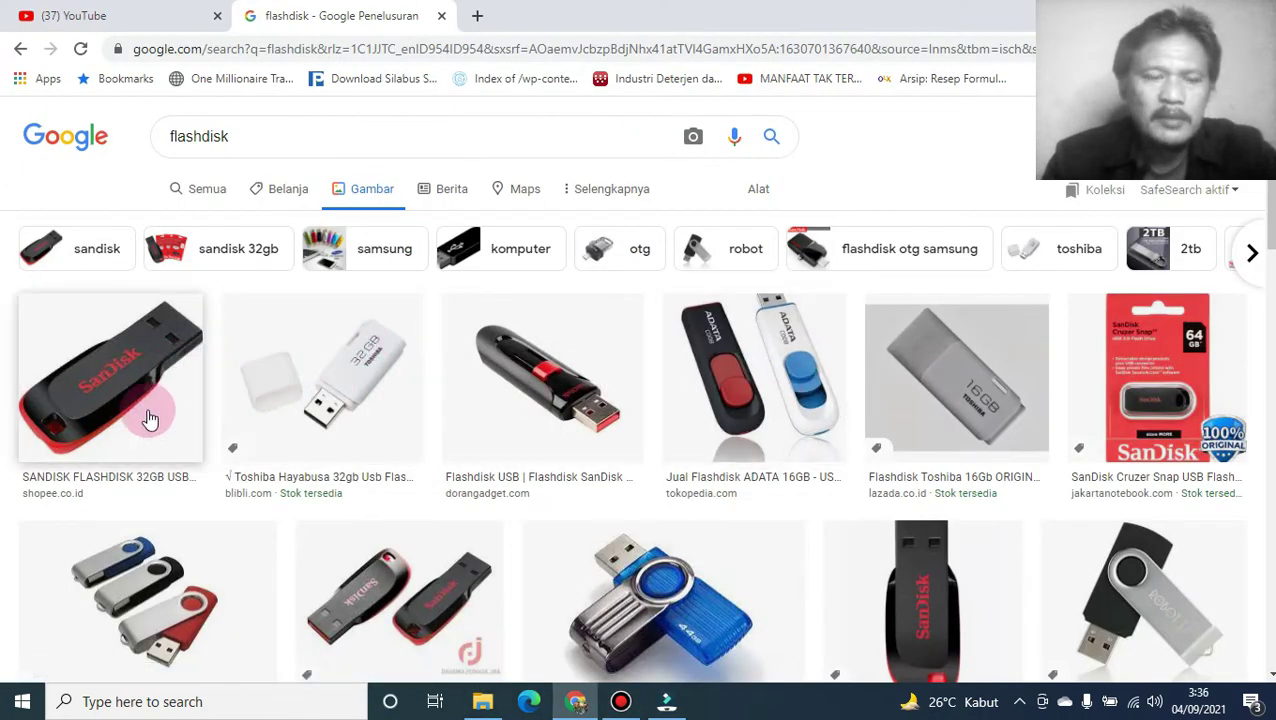
scroll(135, 448, "down", 2)
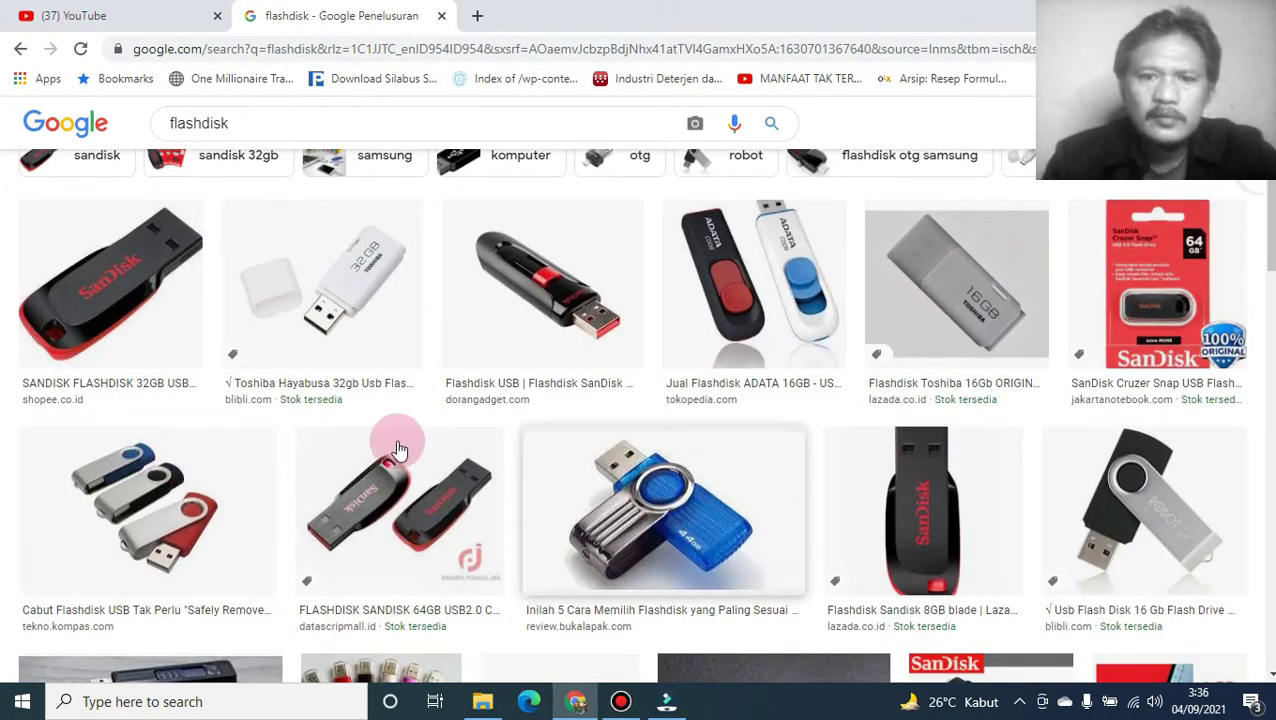
- Look through the flashdisk image results, briefly switching to the meeting folder in File Explorer and back to Chrome
scroll(330, 450, "down", 2)
scroll(320, 452, "down", 2)
scroll(305, 421, "up", 5)
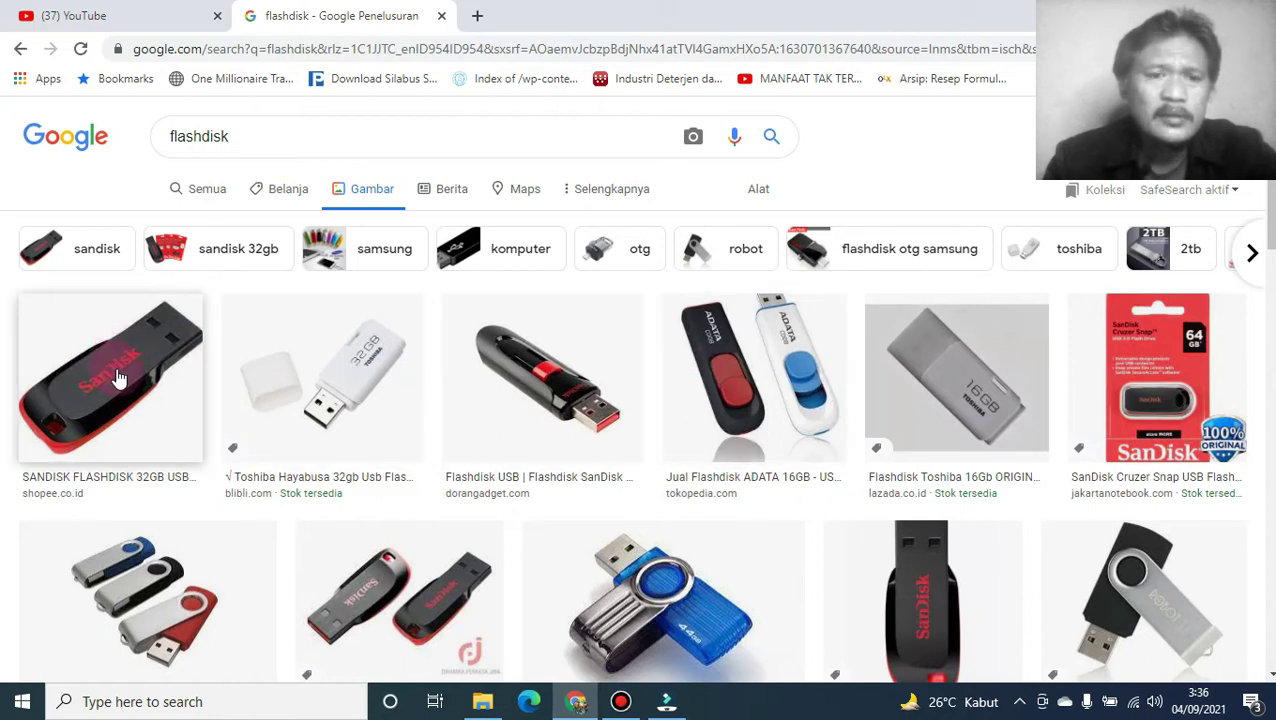
left_click(482, 701)
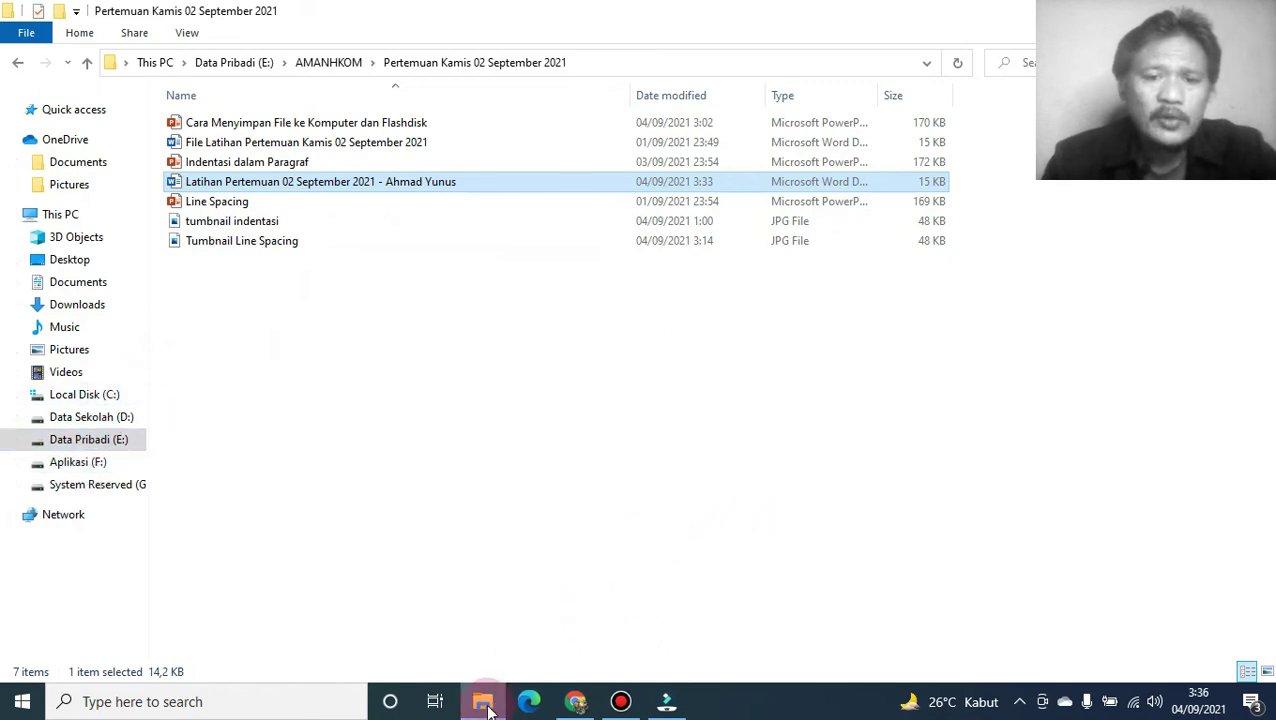
left_click(576, 703)
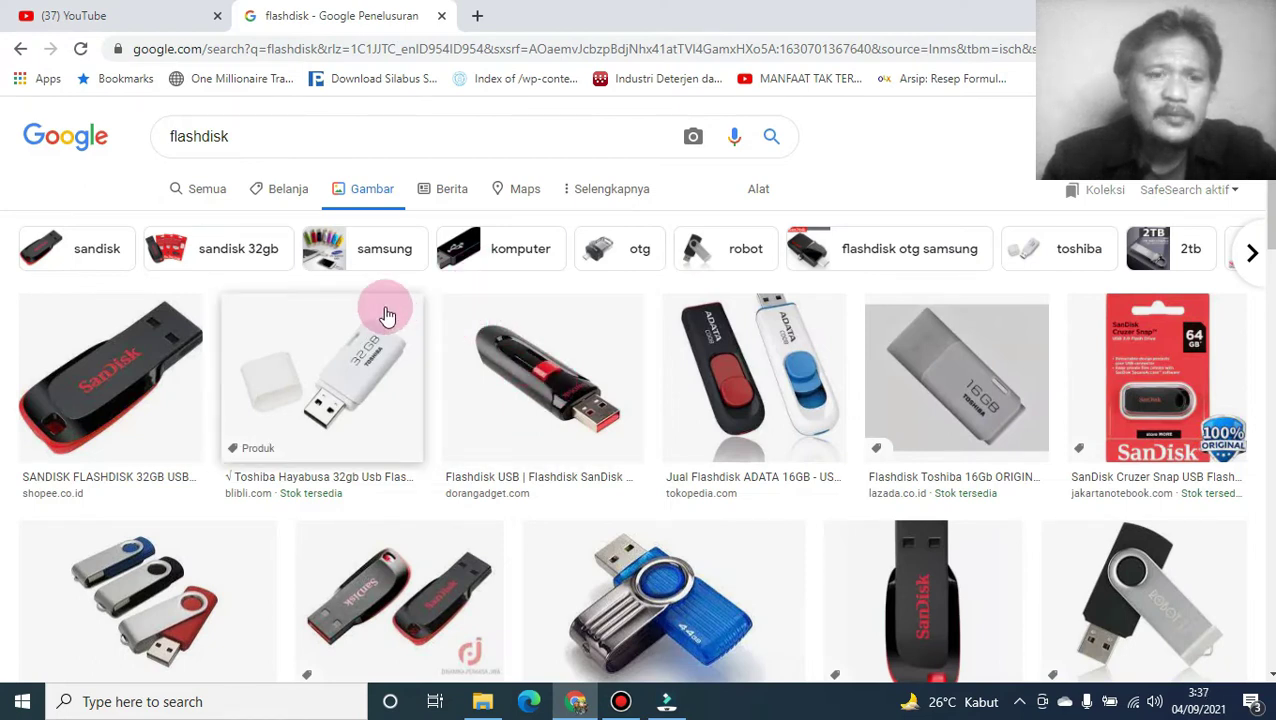
- In File Explorer, view the contents of flash drive H:, and return to E: > AMANHKOM > Pertemuan Kamis 02 September 2021
key("alt+Tab")
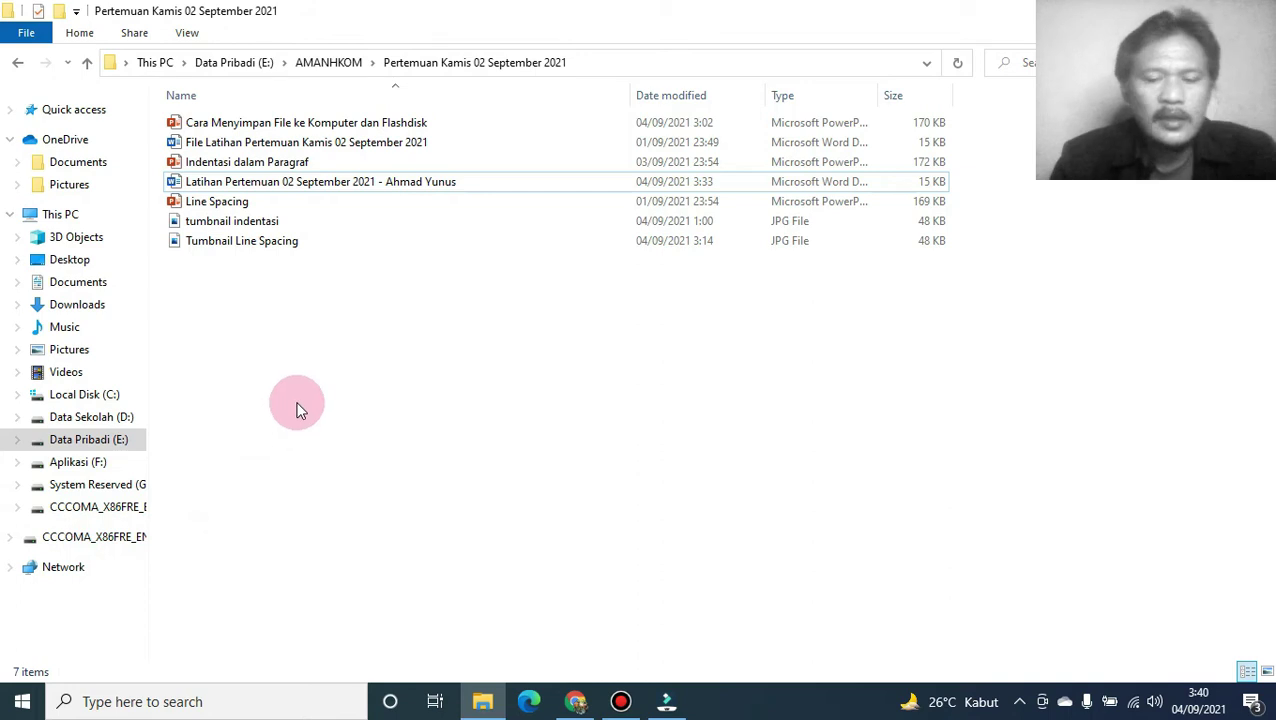
left_click(107, 510)
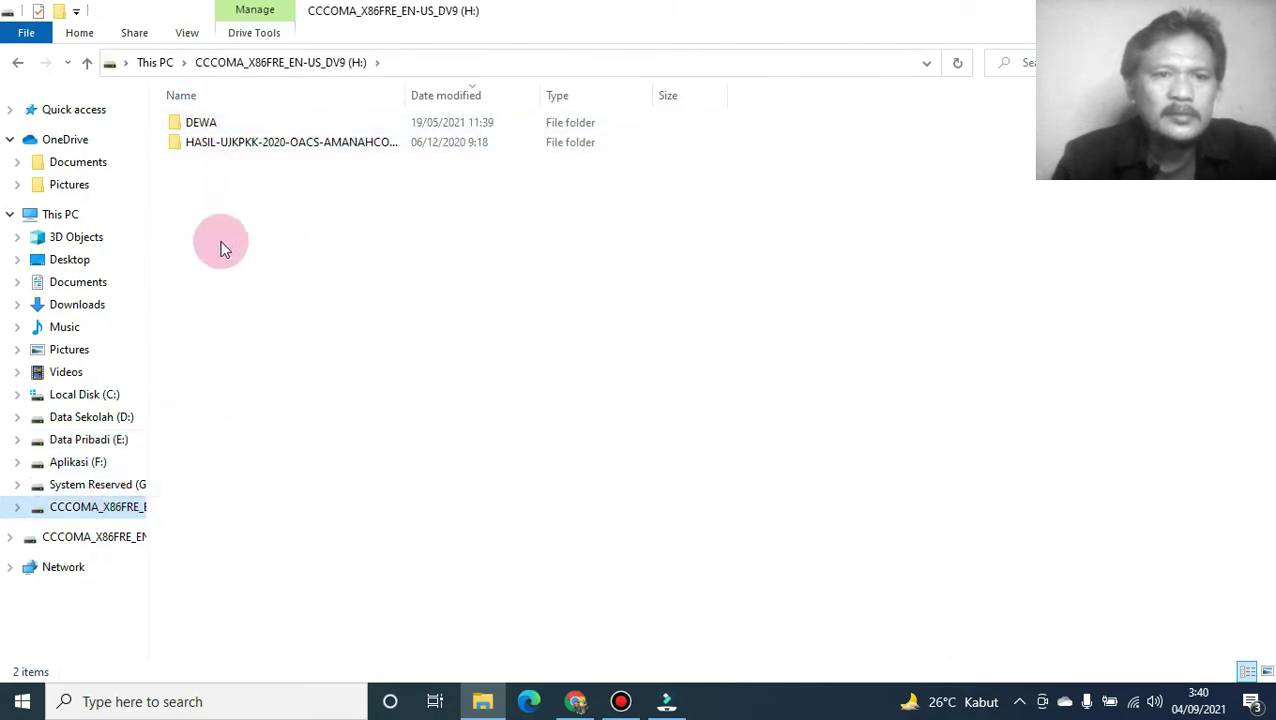
left_click(113, 441)
left_click(247, 124)
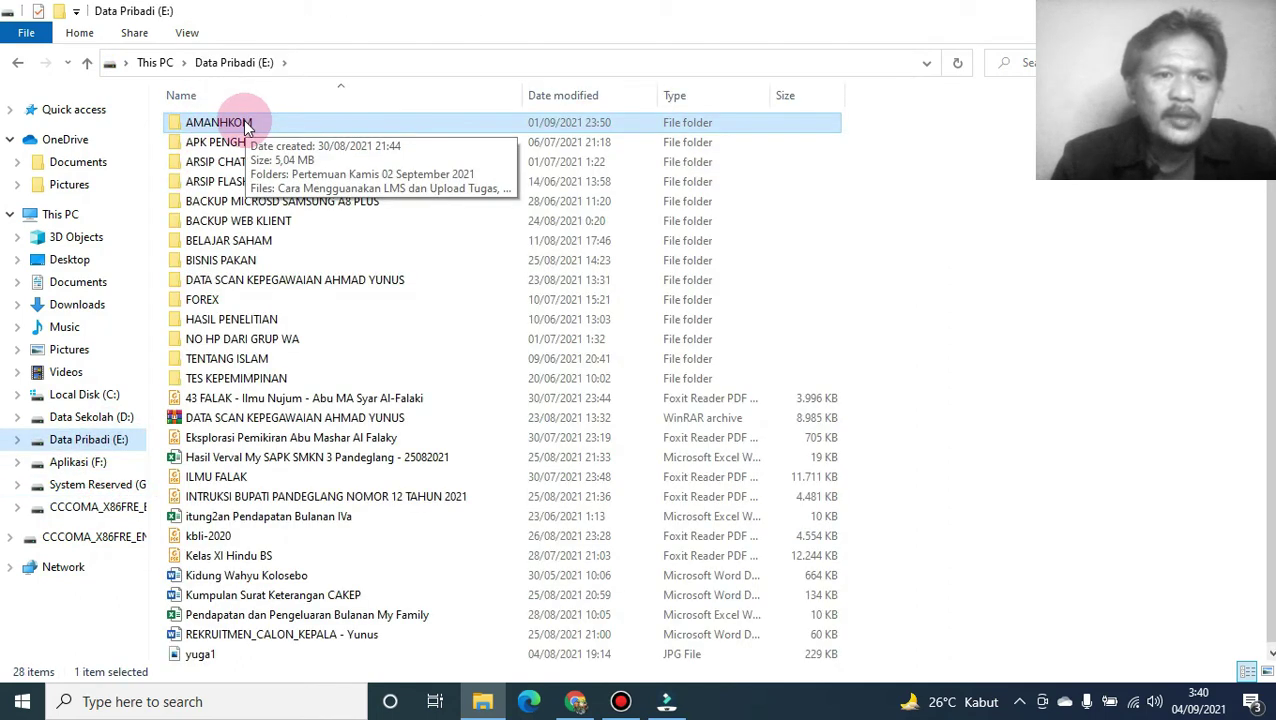
double_click(247, 124)
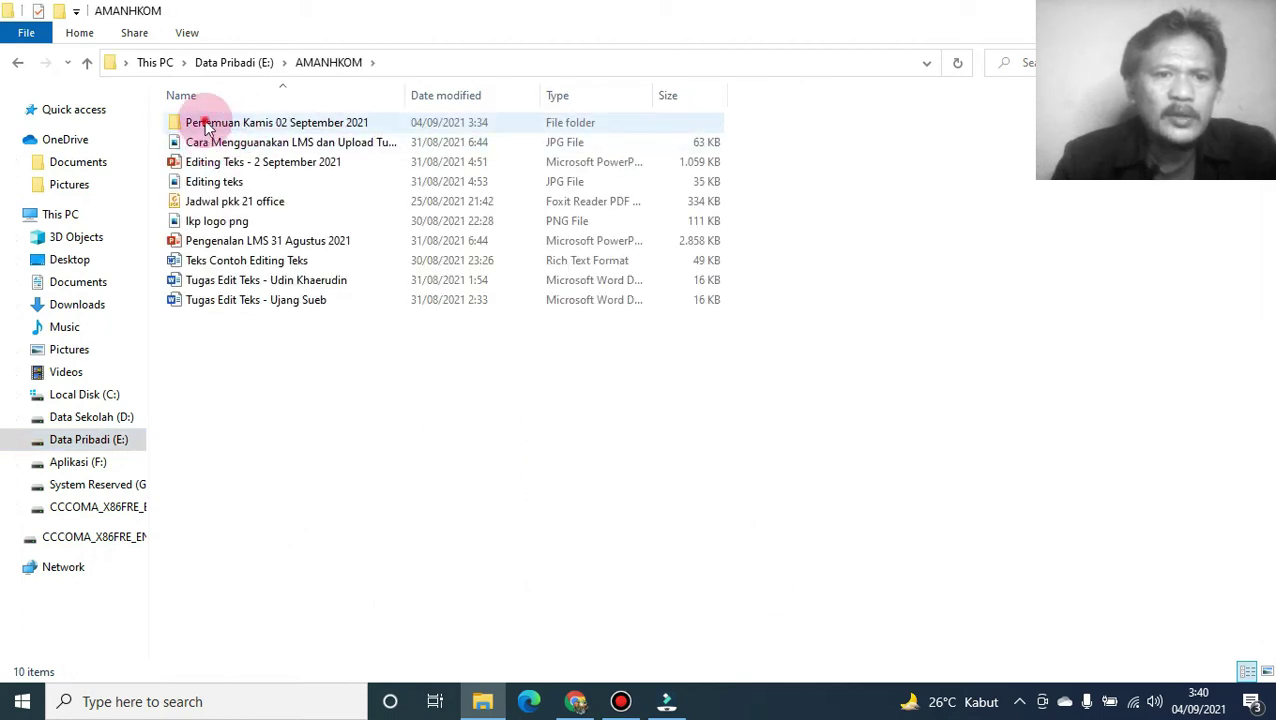
double_click(207, 124)
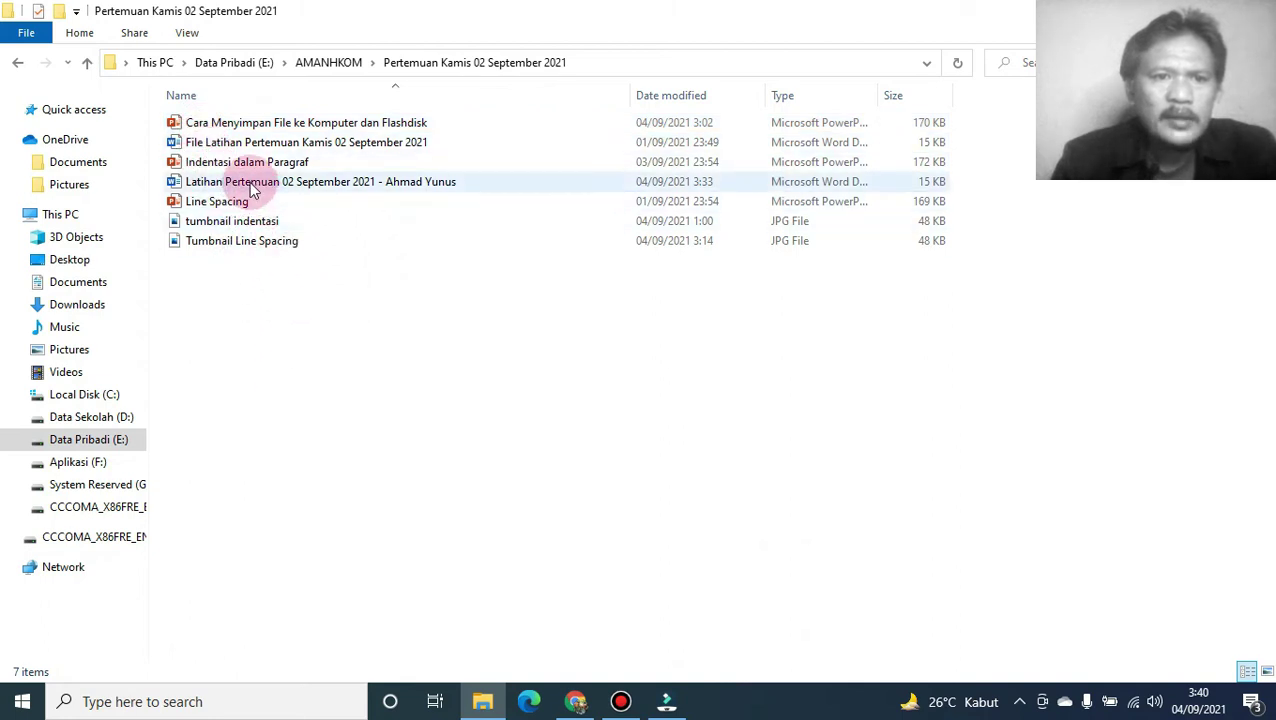
mouse_move(251, 190)
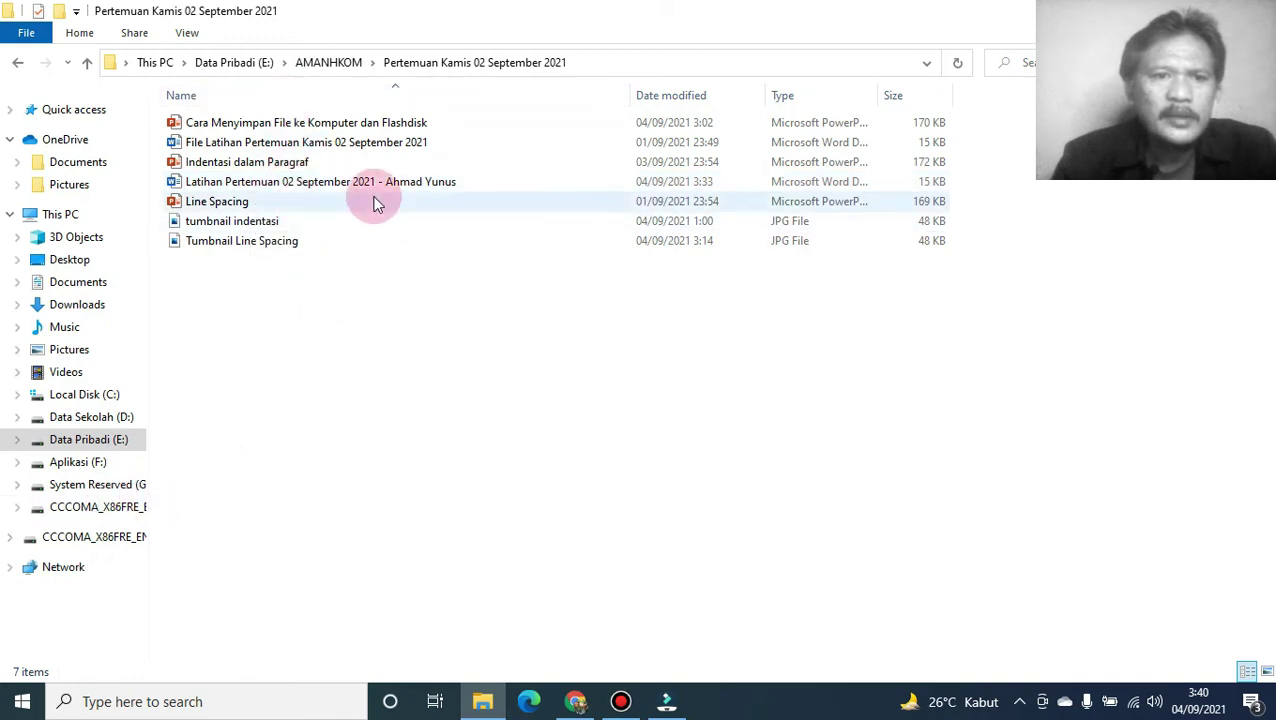
left_click(232, 187)
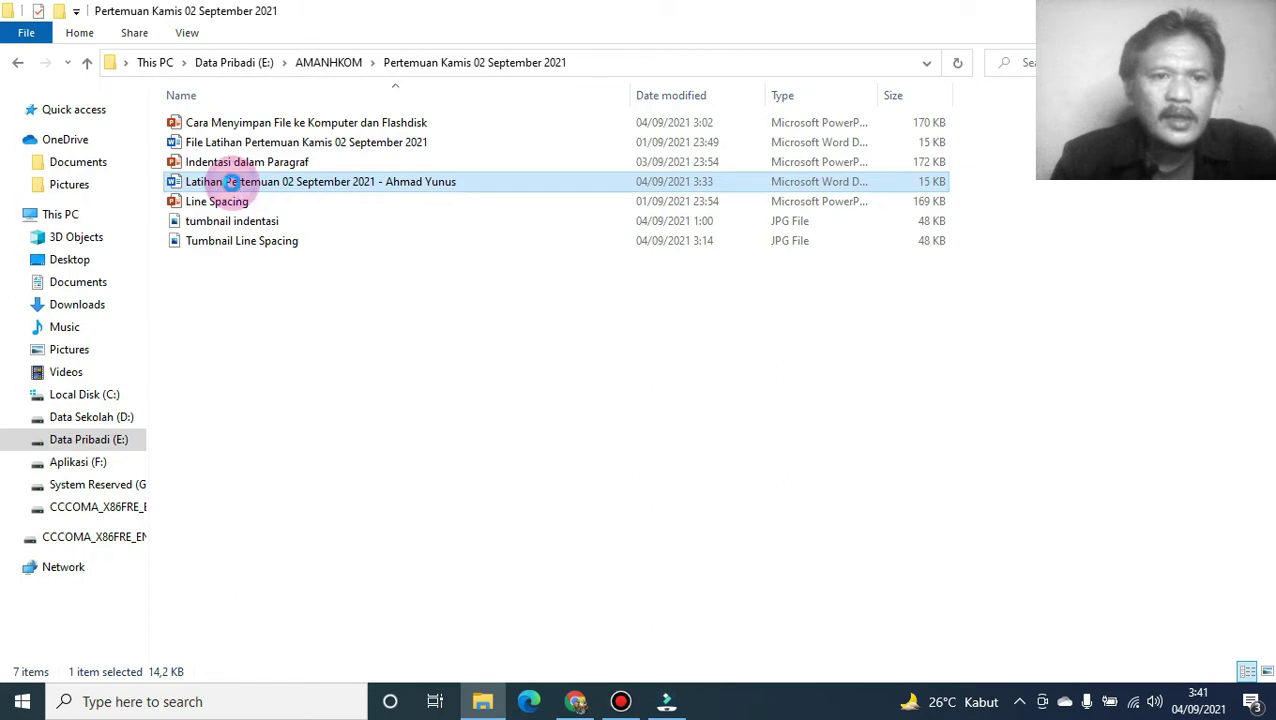
right_click(232, 183)
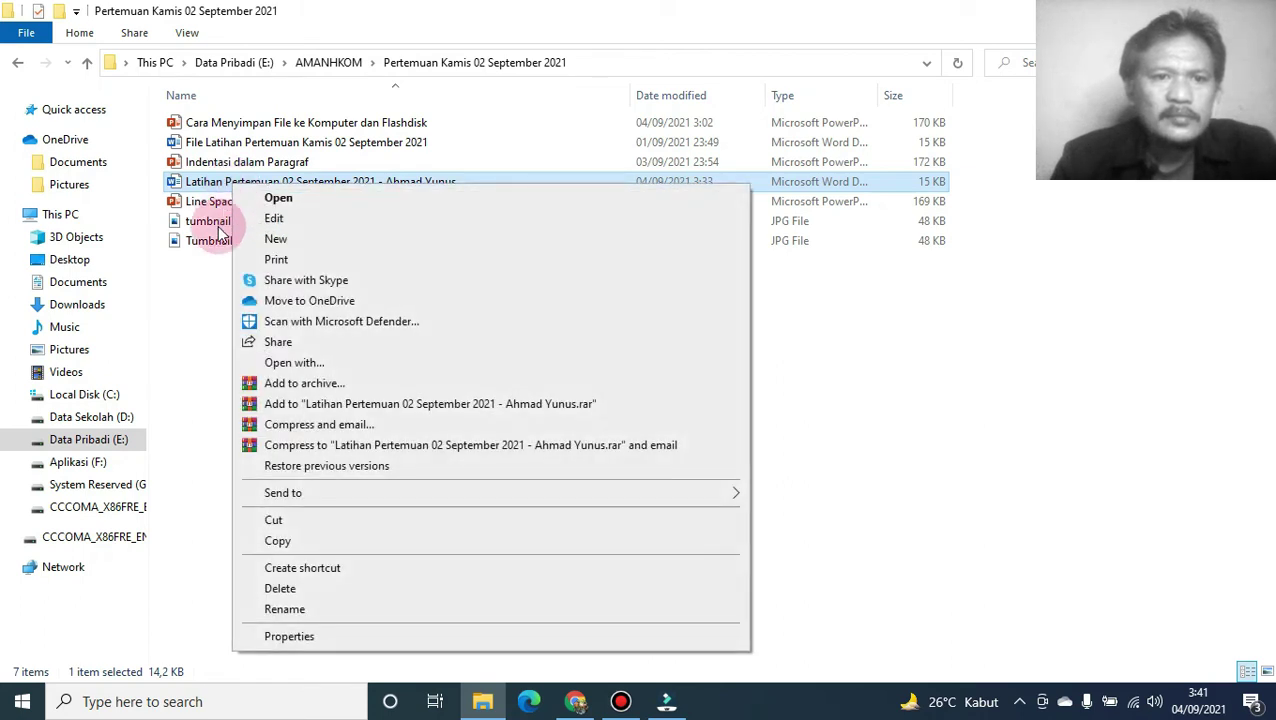
left_click(207, 299)
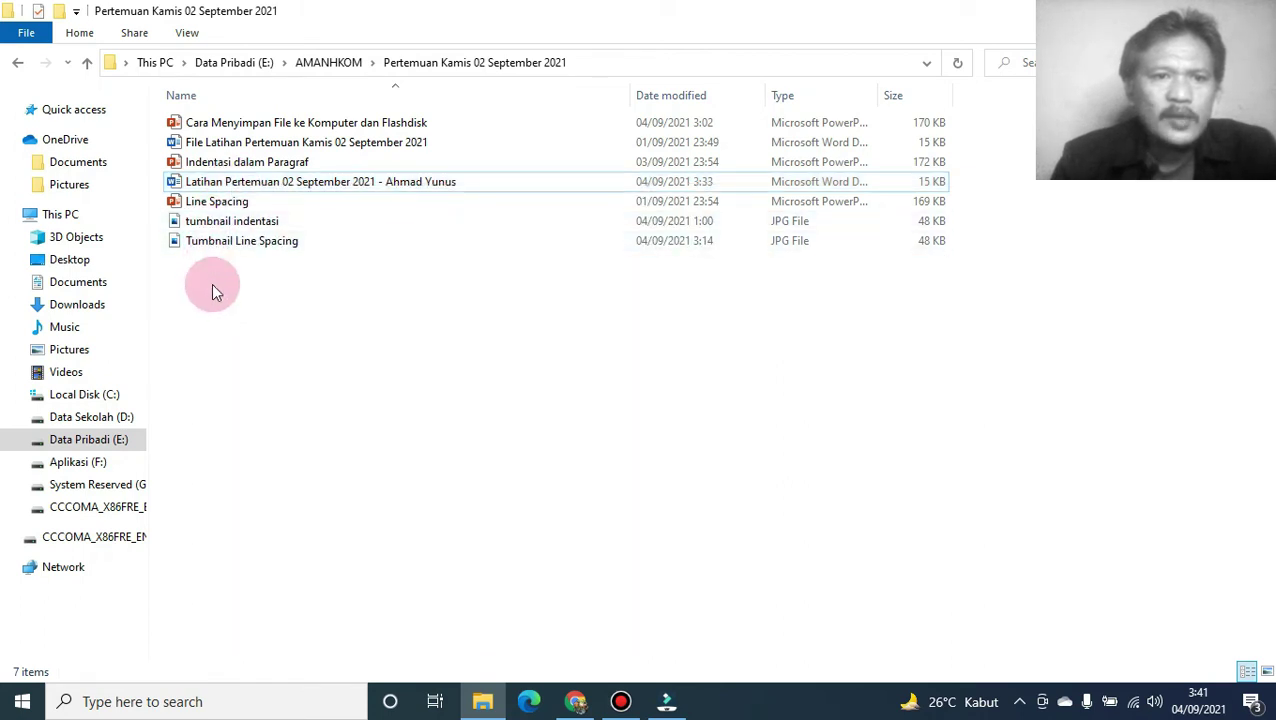
- Send the Latihan Pertemuan 02 September 2021 document to flash drive CCCOMA_X86FRE_EN-US_DV9 (H:) and open the drive to check it
right_click(224, 188)
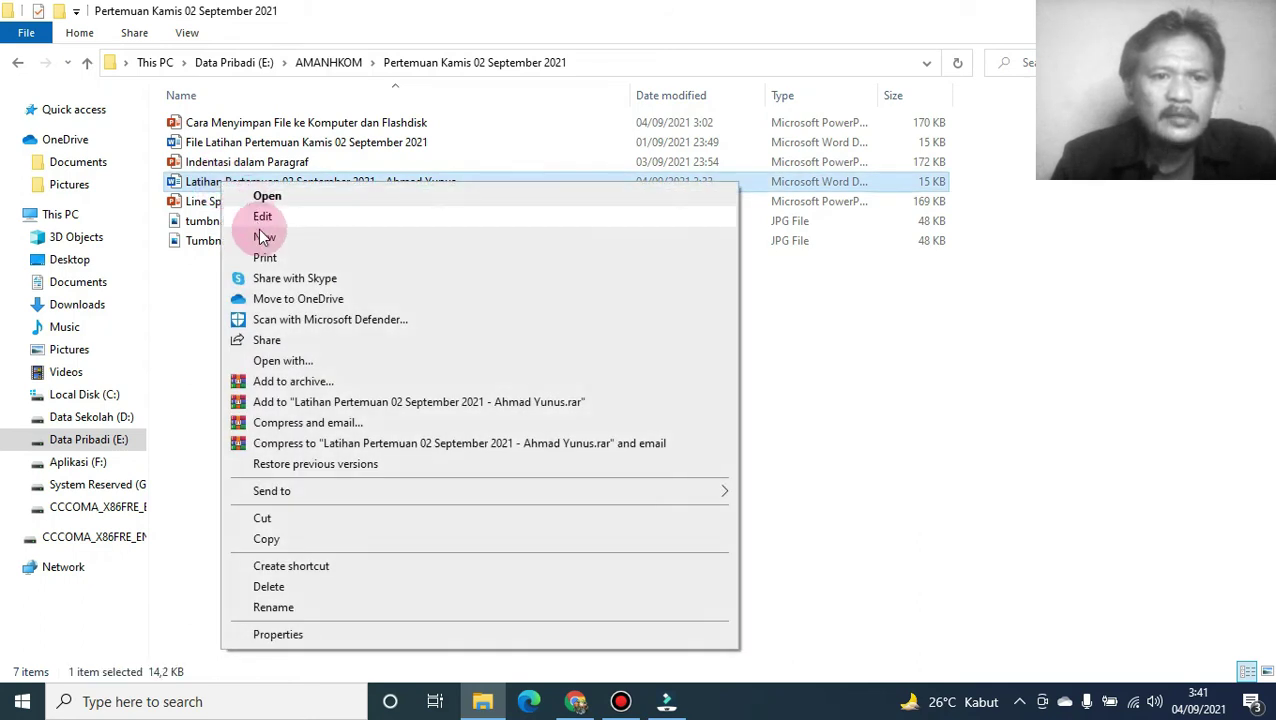
mouse_move(293, 490)
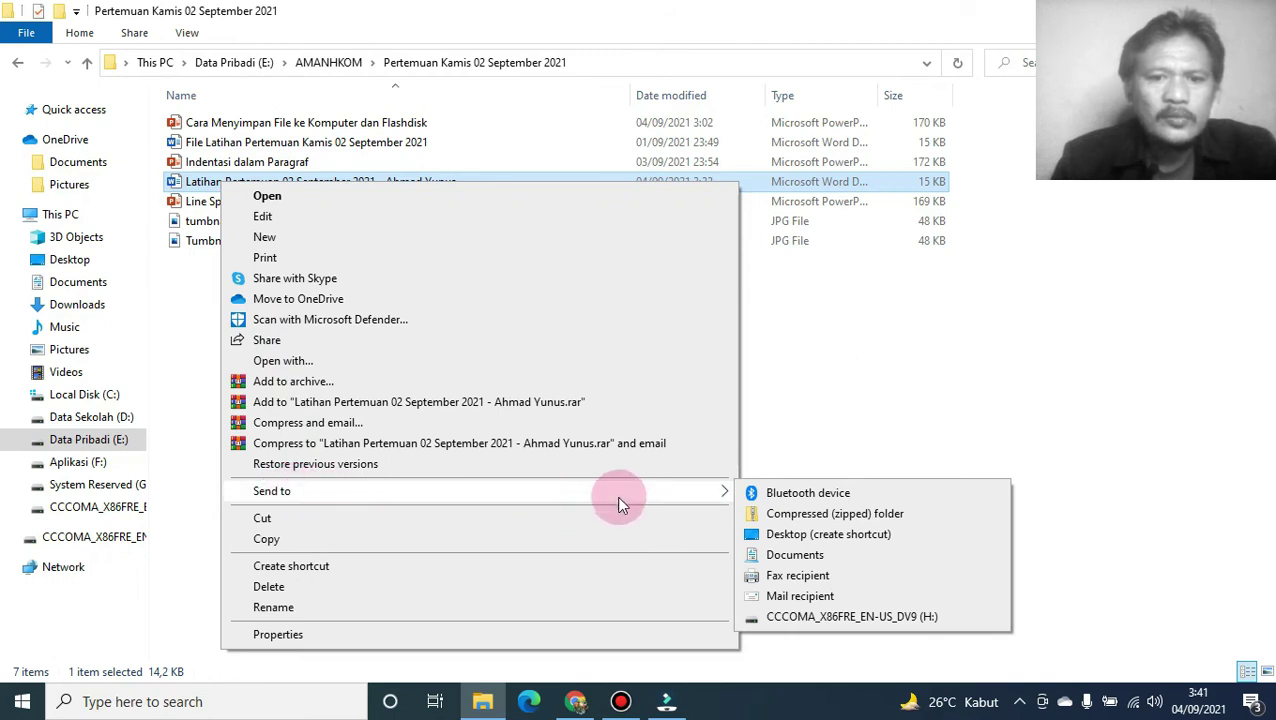
left_click(690, 498)
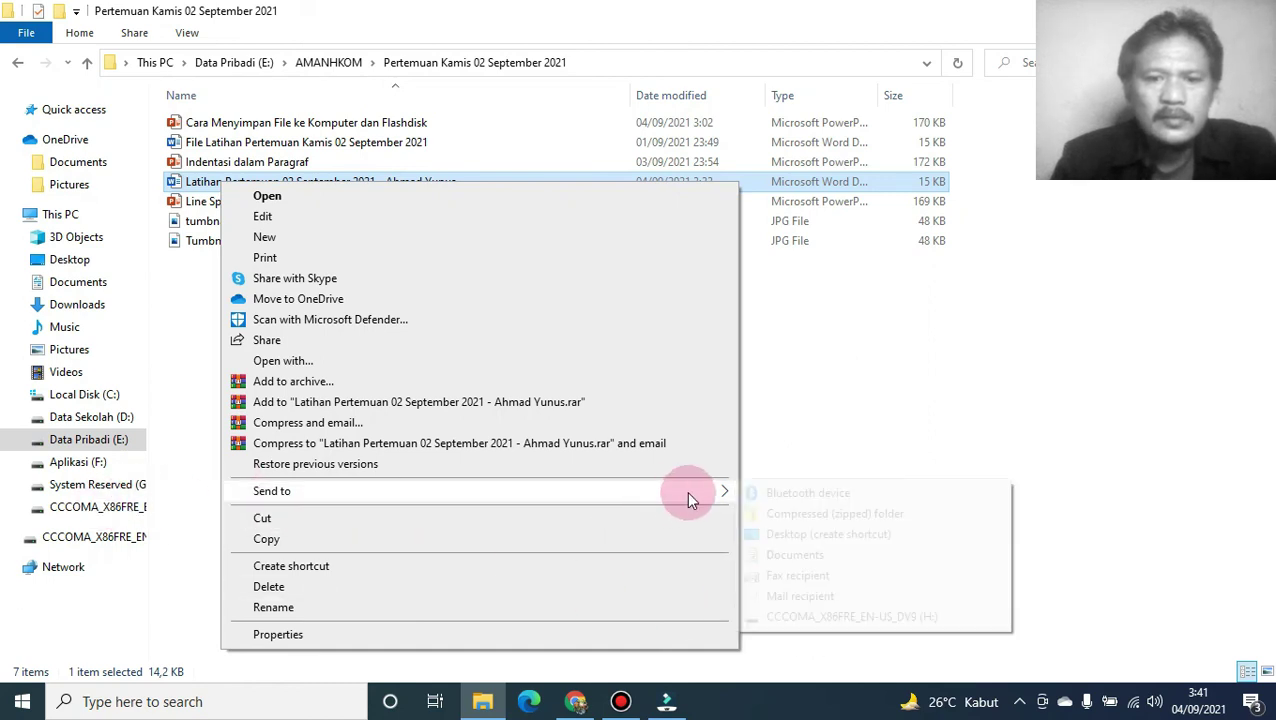
left_click(781, 617)
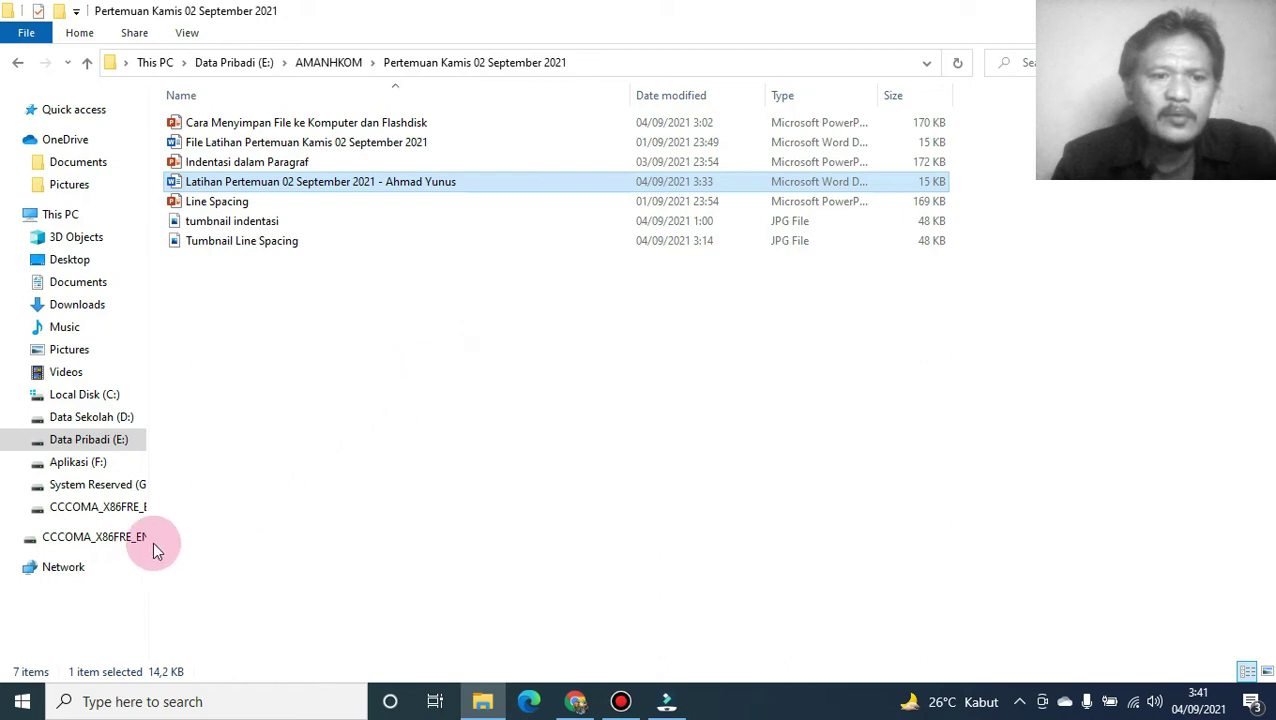
left_click(86, 509)
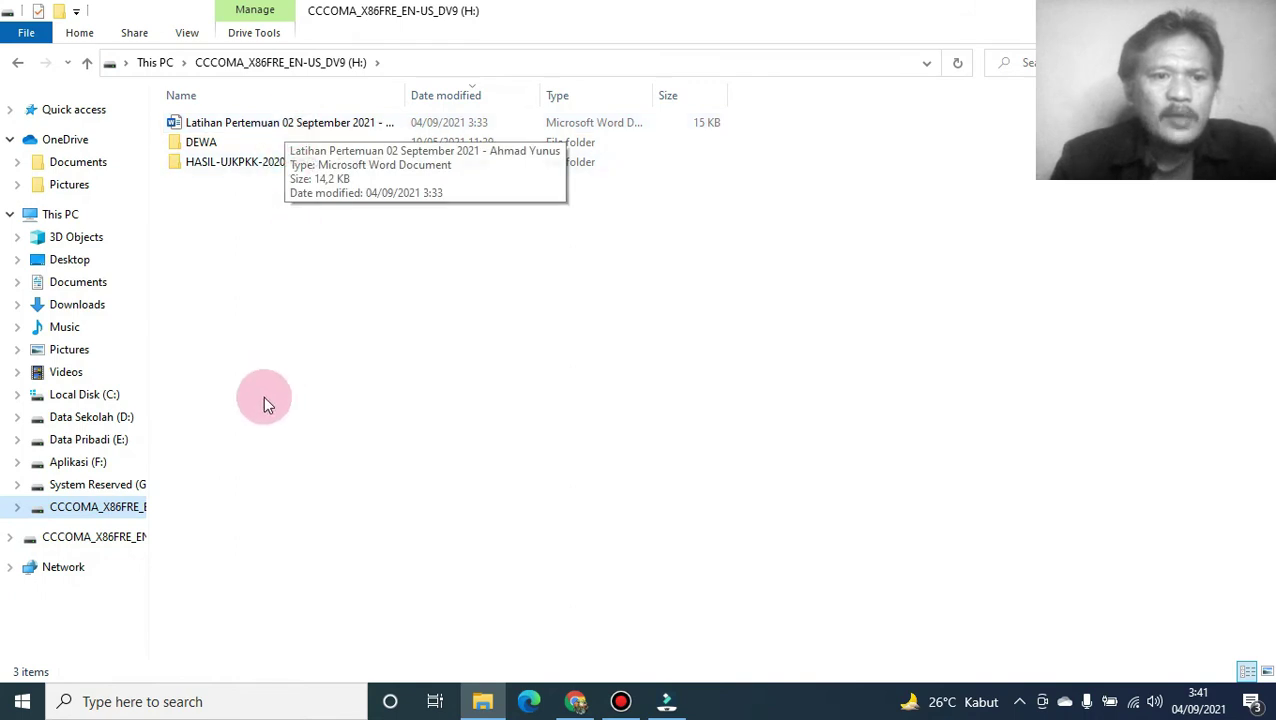
- Copy the Editing Teks - 2 September 2021 presentation from E: > AMANHKOM to flash drive H: and open the drive to check it
left_click(110, 437)
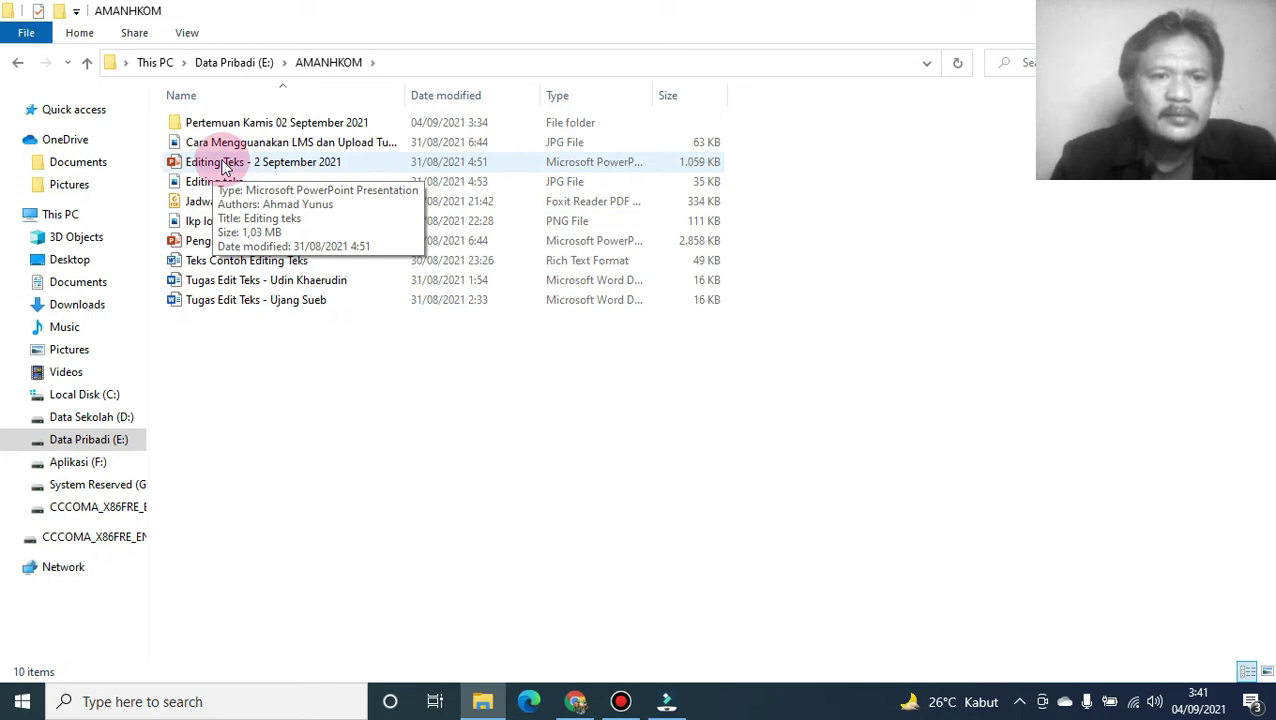
left_click(224, 166)
right_click(224, 166)
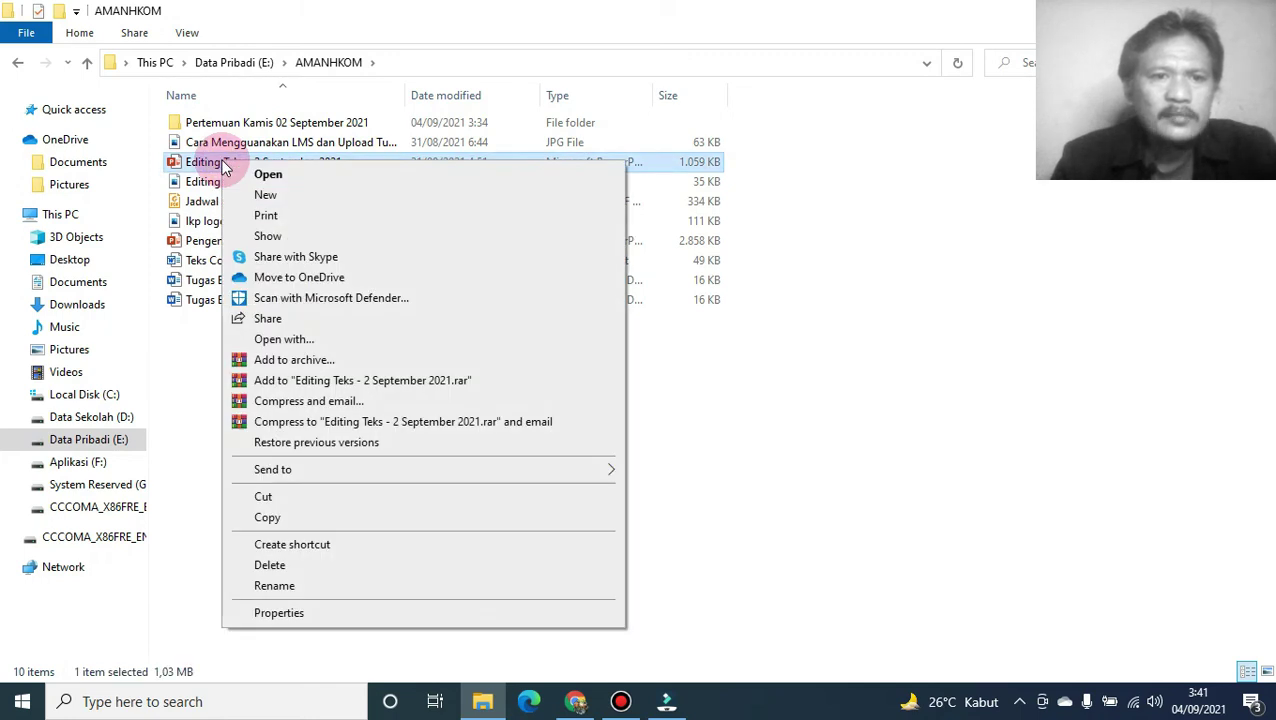
left_click(270, 516)
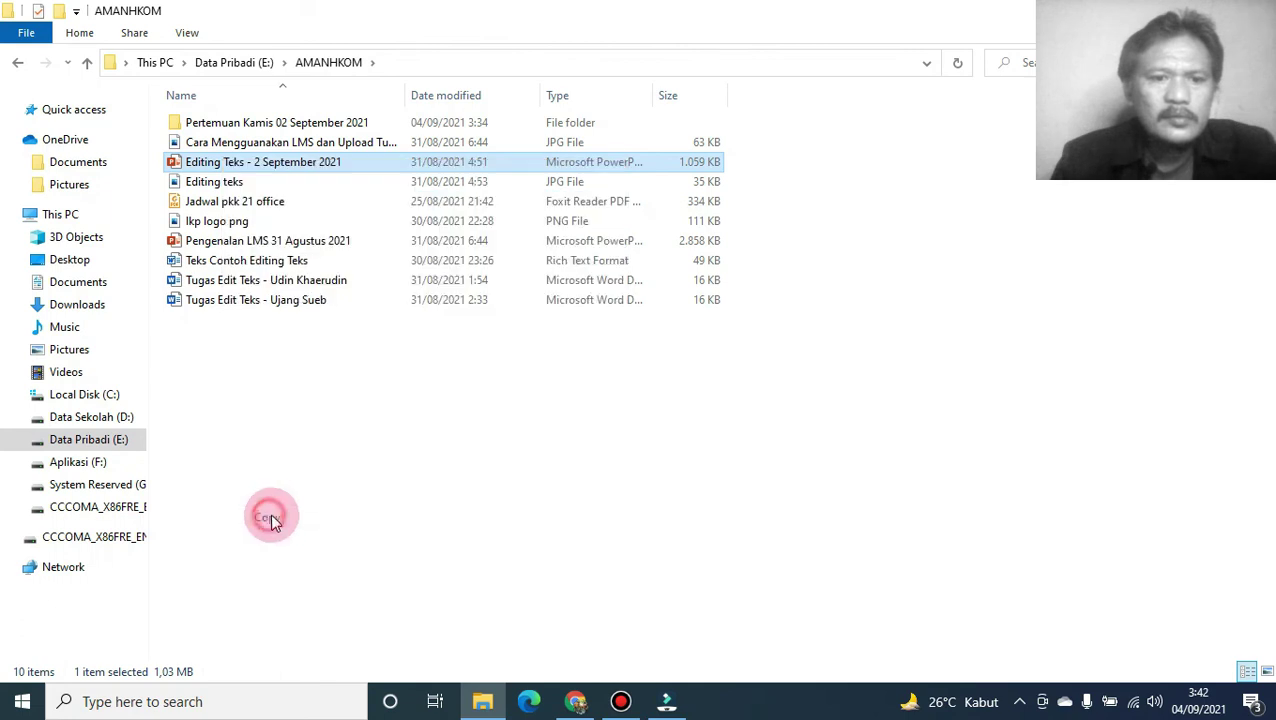
right_click(116, 513)
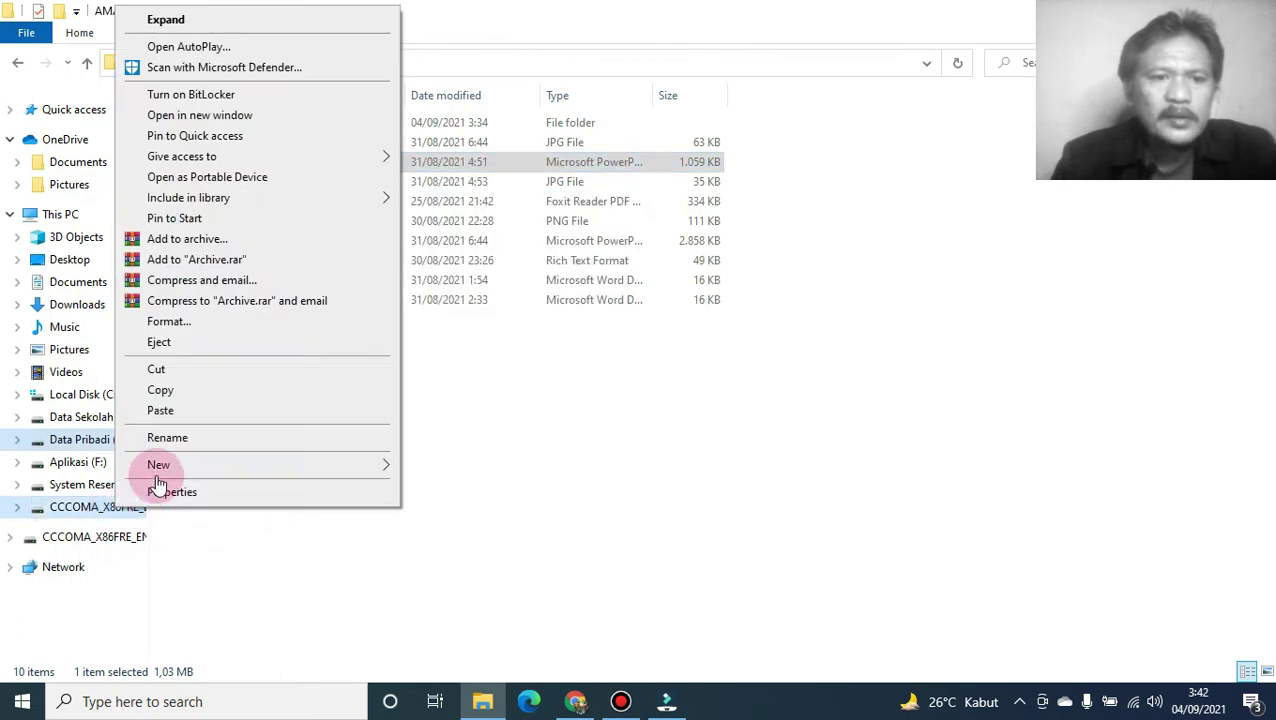
left_click(163, 412)
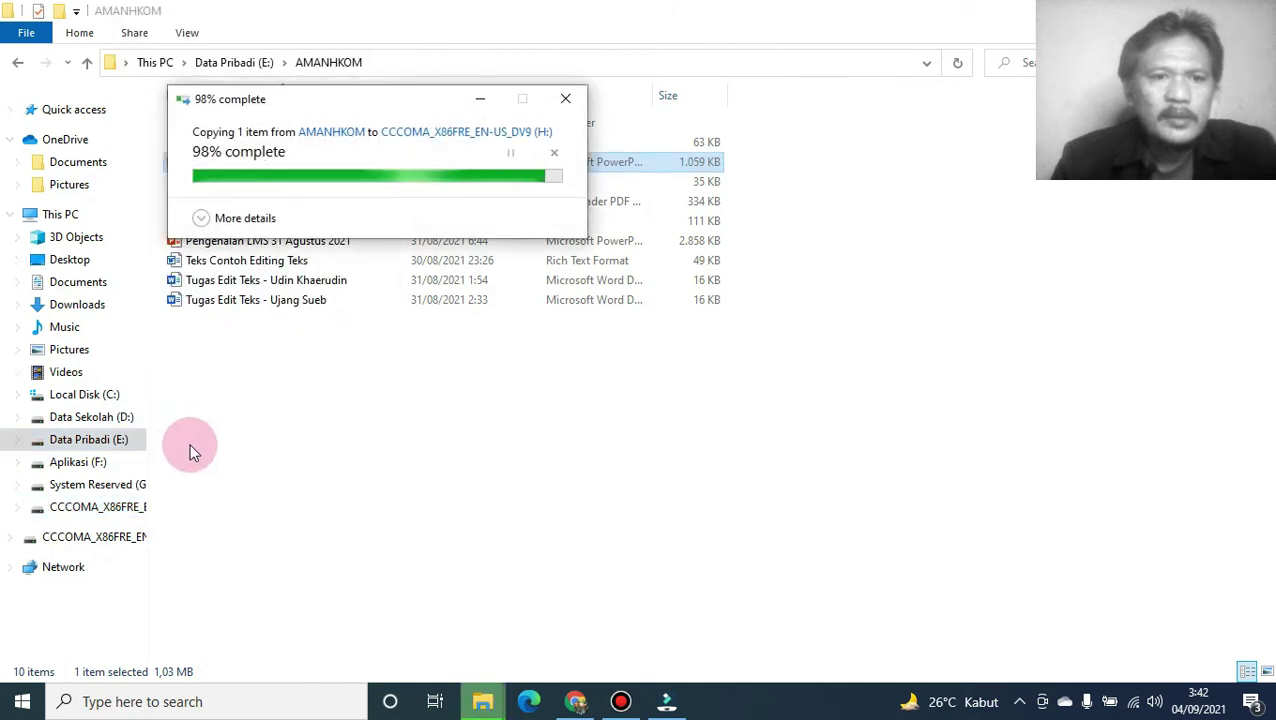
left_click(122, 505)
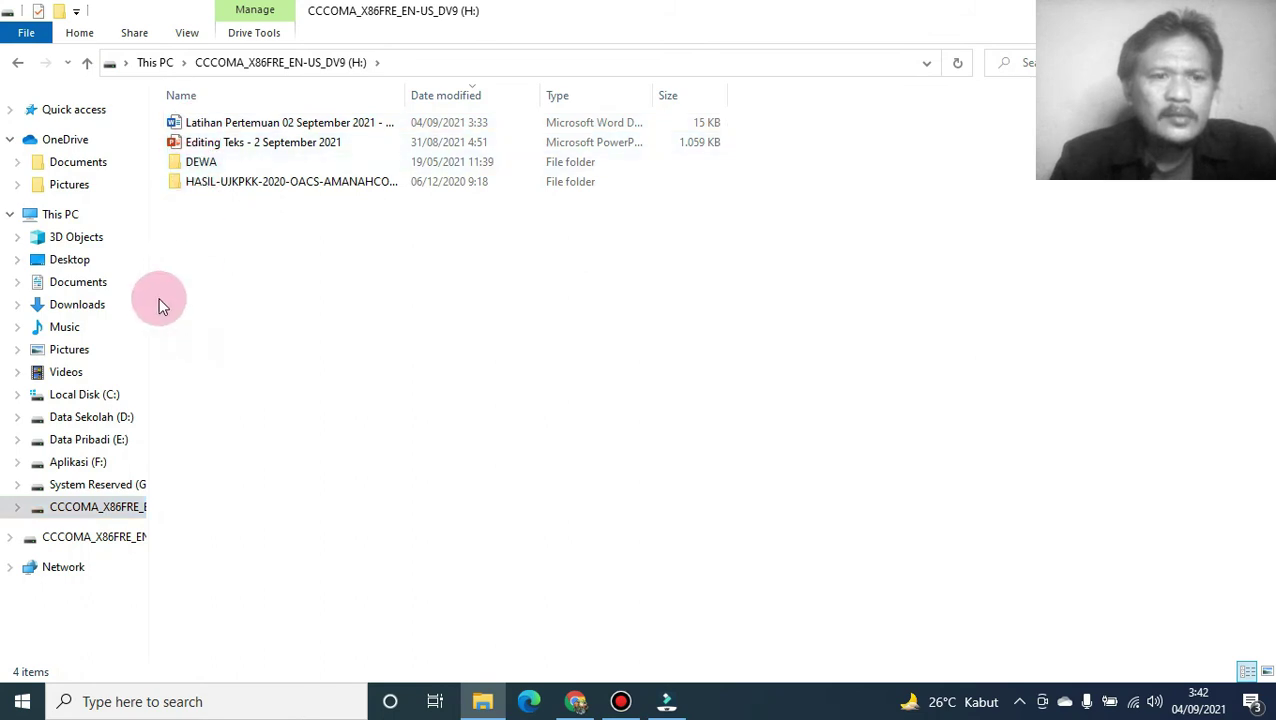
- Copy the Editing teks JPG image from E: > AMANHKOM to flash drive H: and open the drive to check it
left_click(105, 439)
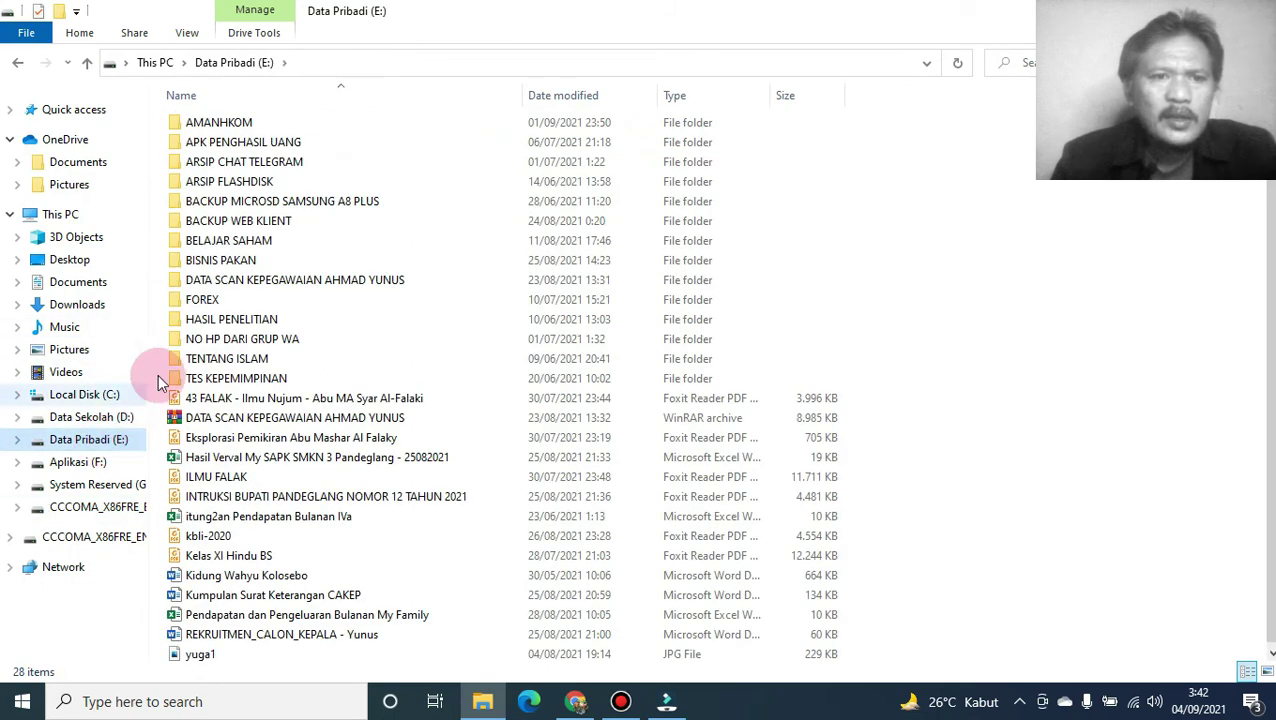
double_click(214, 124)
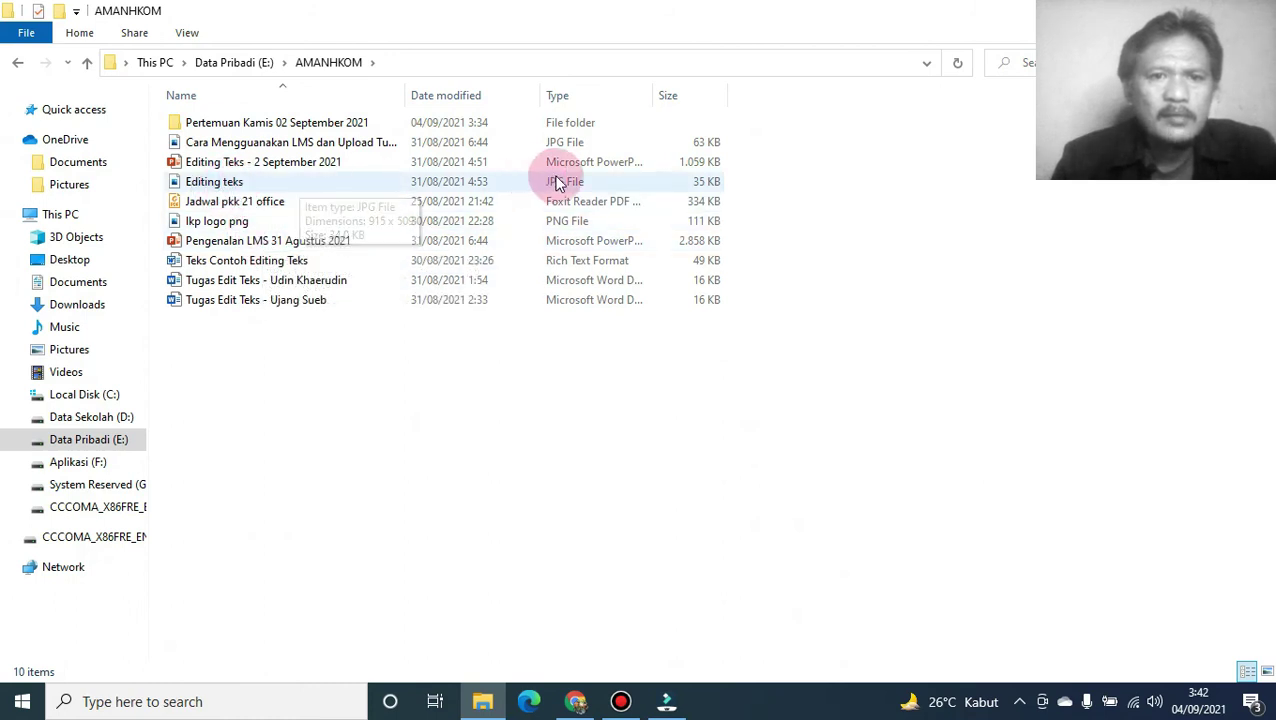
left_click(222, 190)
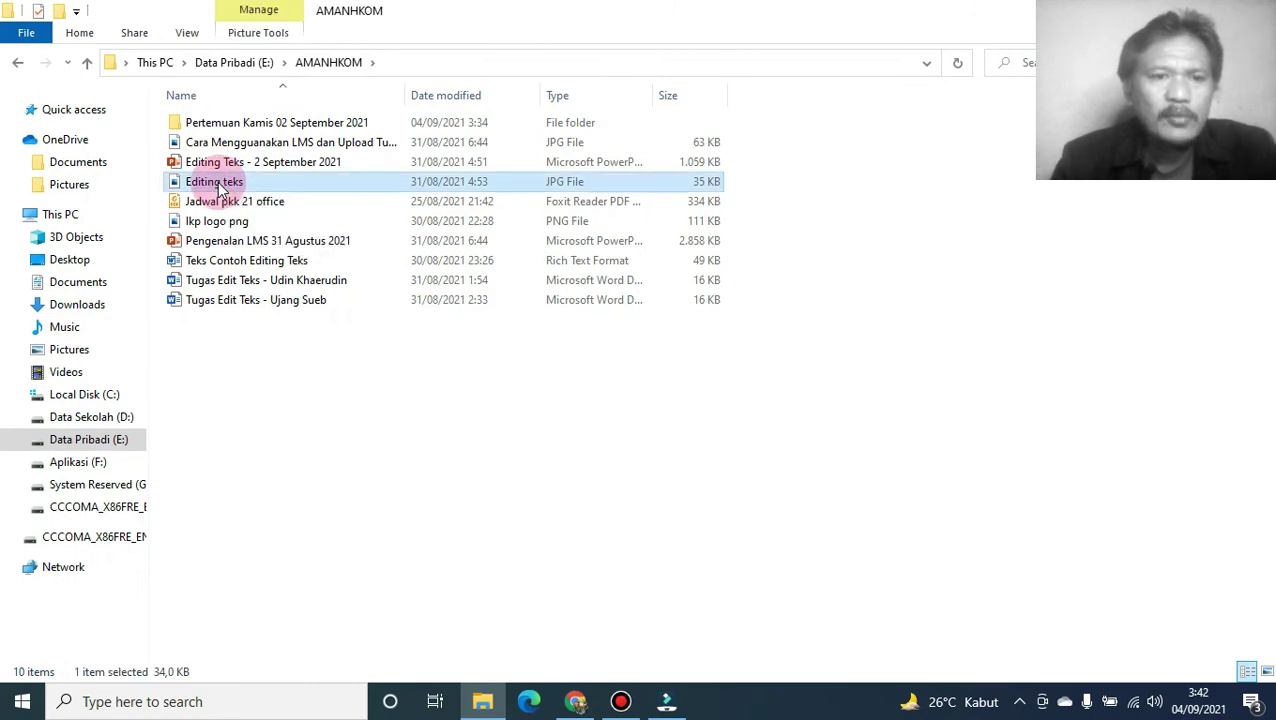
left_click_drag(221, 189, 103, 509)
left_click(245, 390)
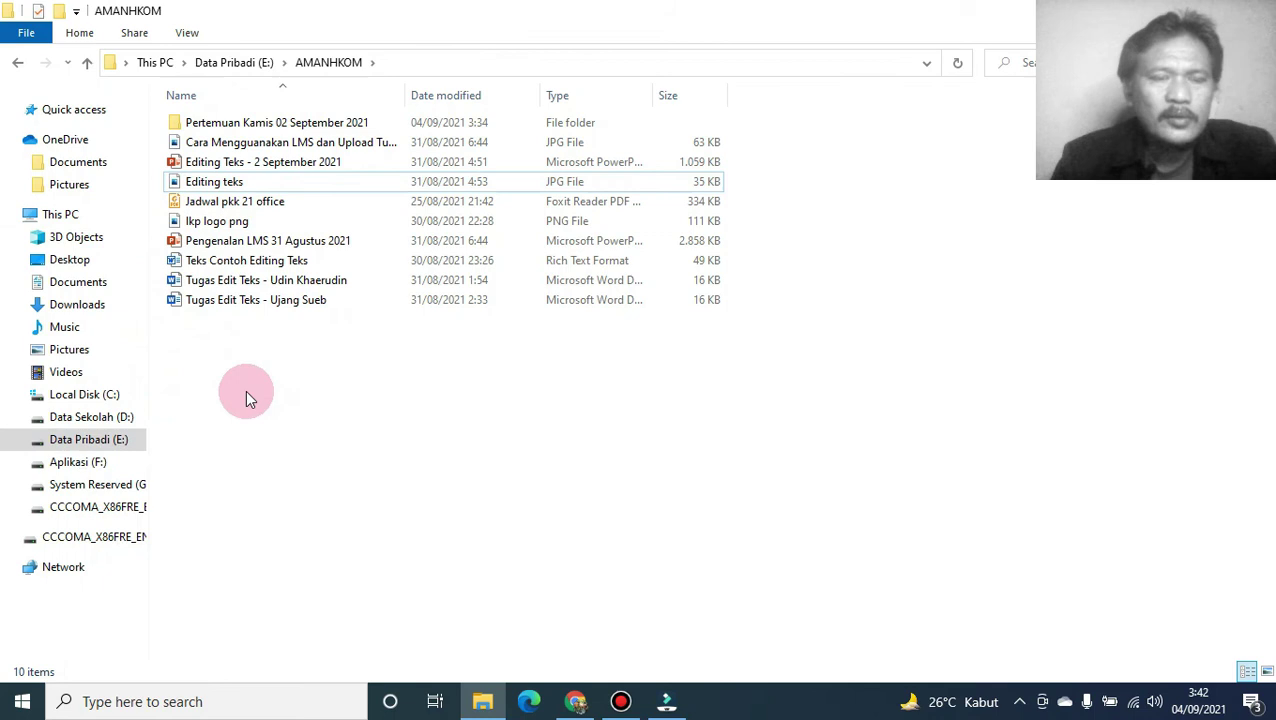
left_click(102, 507)
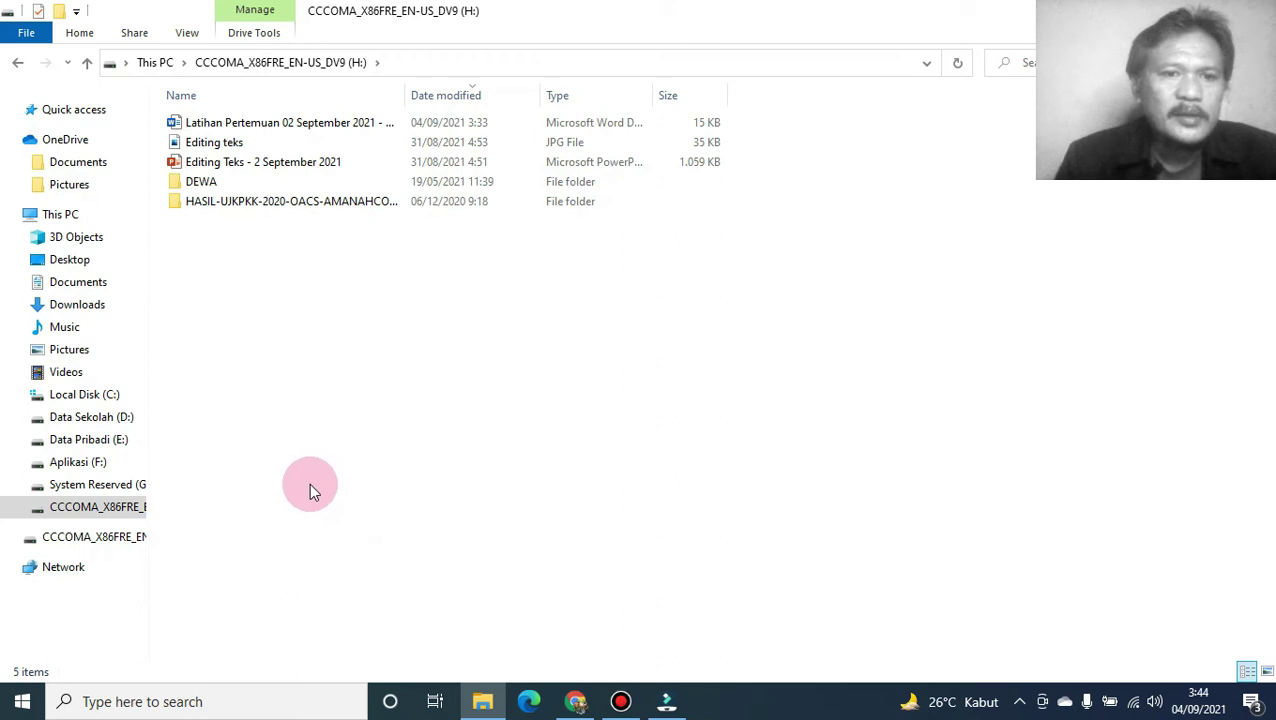
- Locate the Eject option for flash drive H: and the Safely Remove Hardware and Eject Media tool in the hidden system icons
right_click(141, 513)
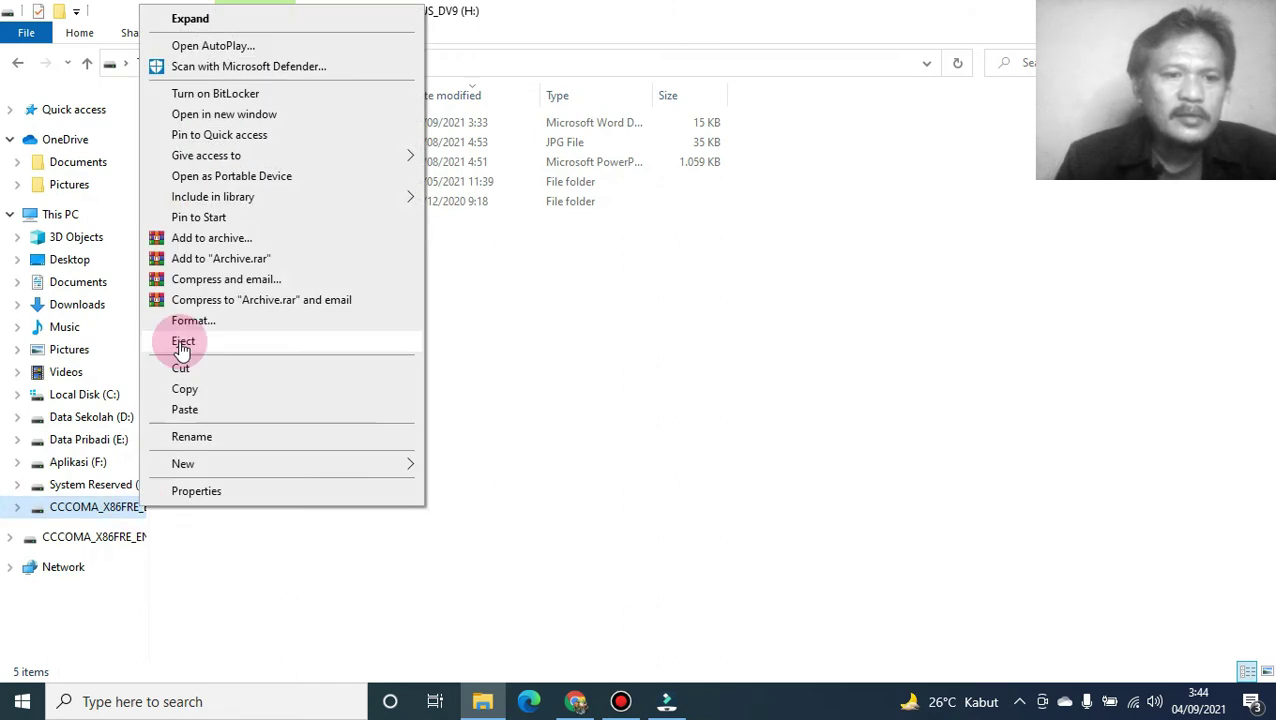
left_click(537, 340)
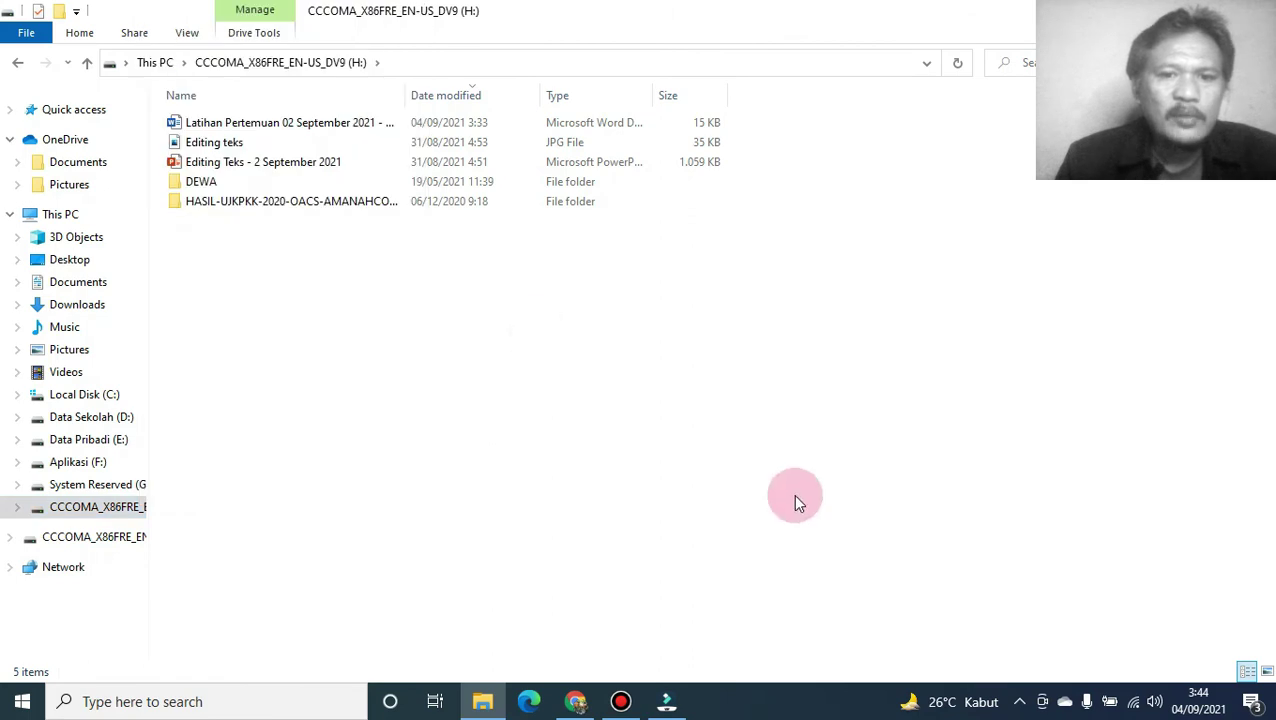
left_click(1019, 702)
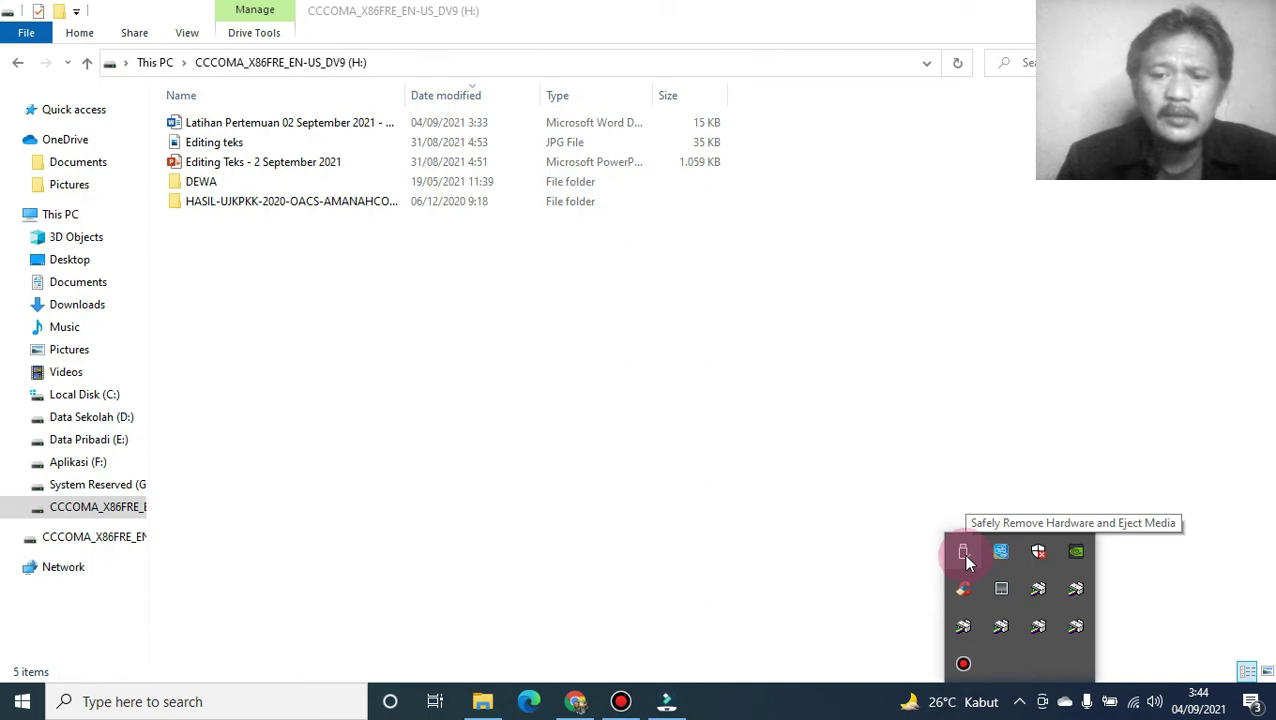
left_click(1019, 701)
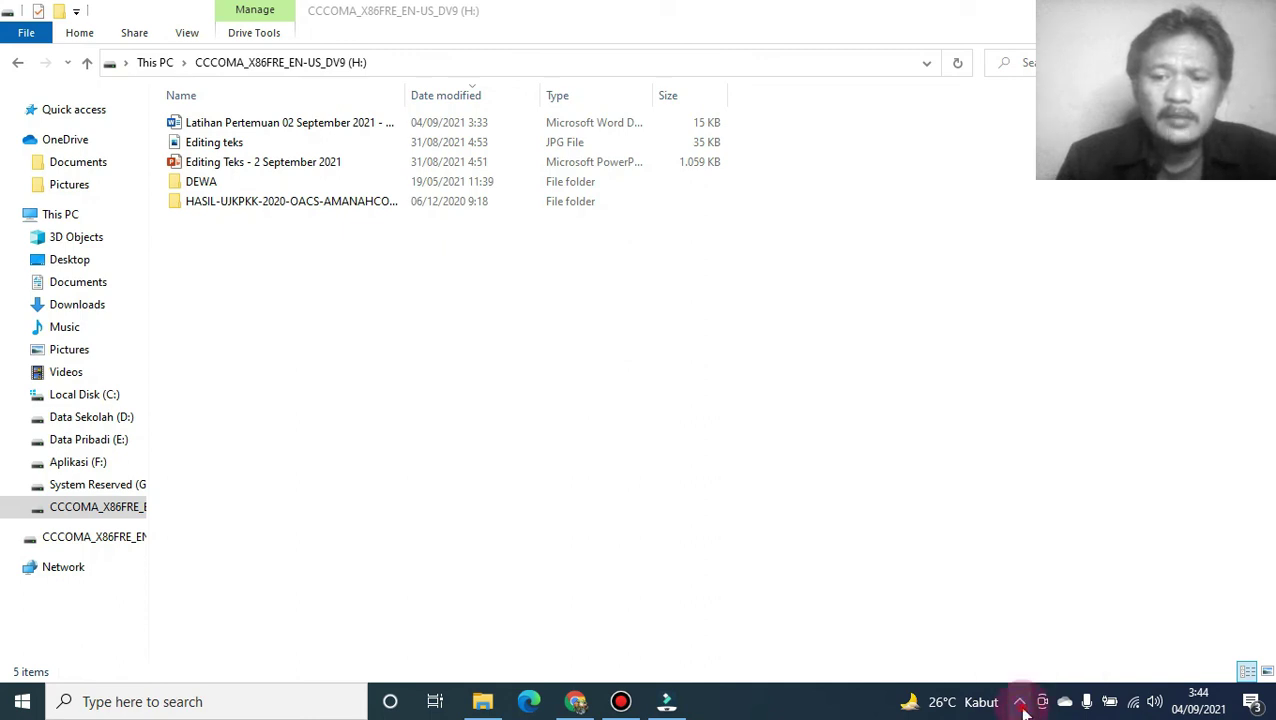
left_click(1019, 701)
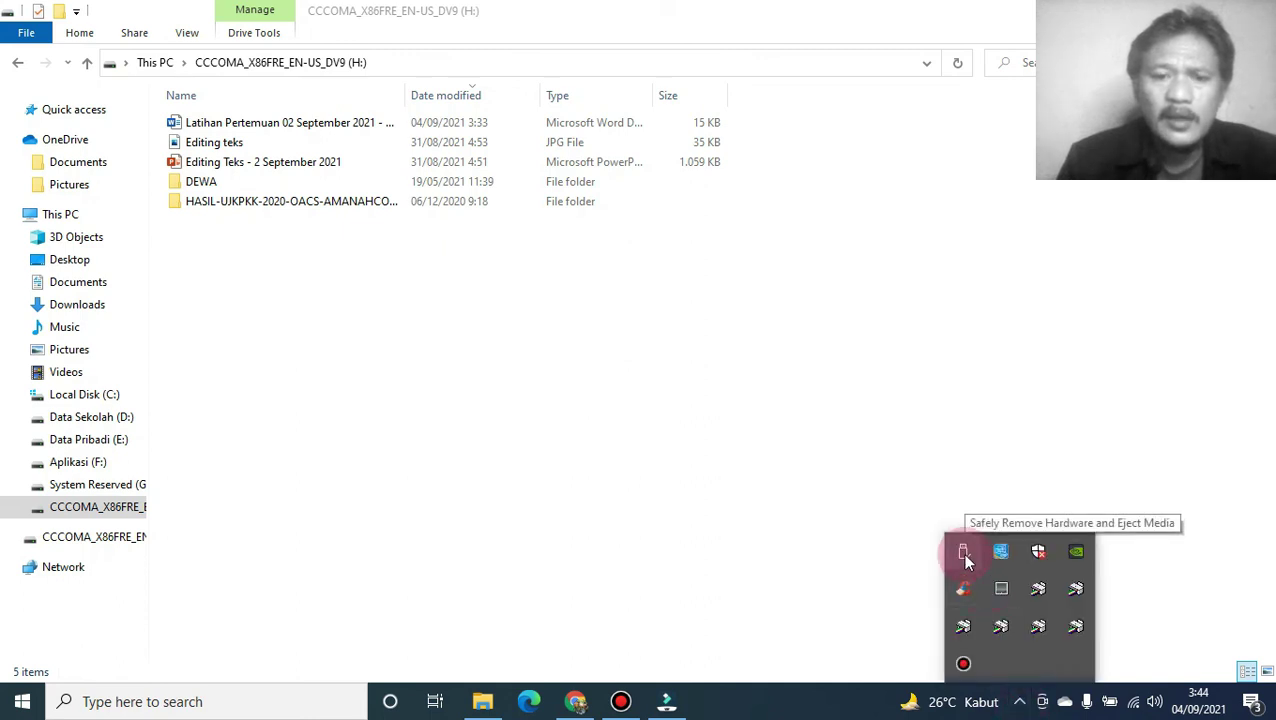
- Eject flash drive CCCOMA_X86FRE_EN-US_DV9 (H:), dismiss the removal notification, and reopen File Explorer to check the drive list
left_click(116, 512)
right_click(116, 512)
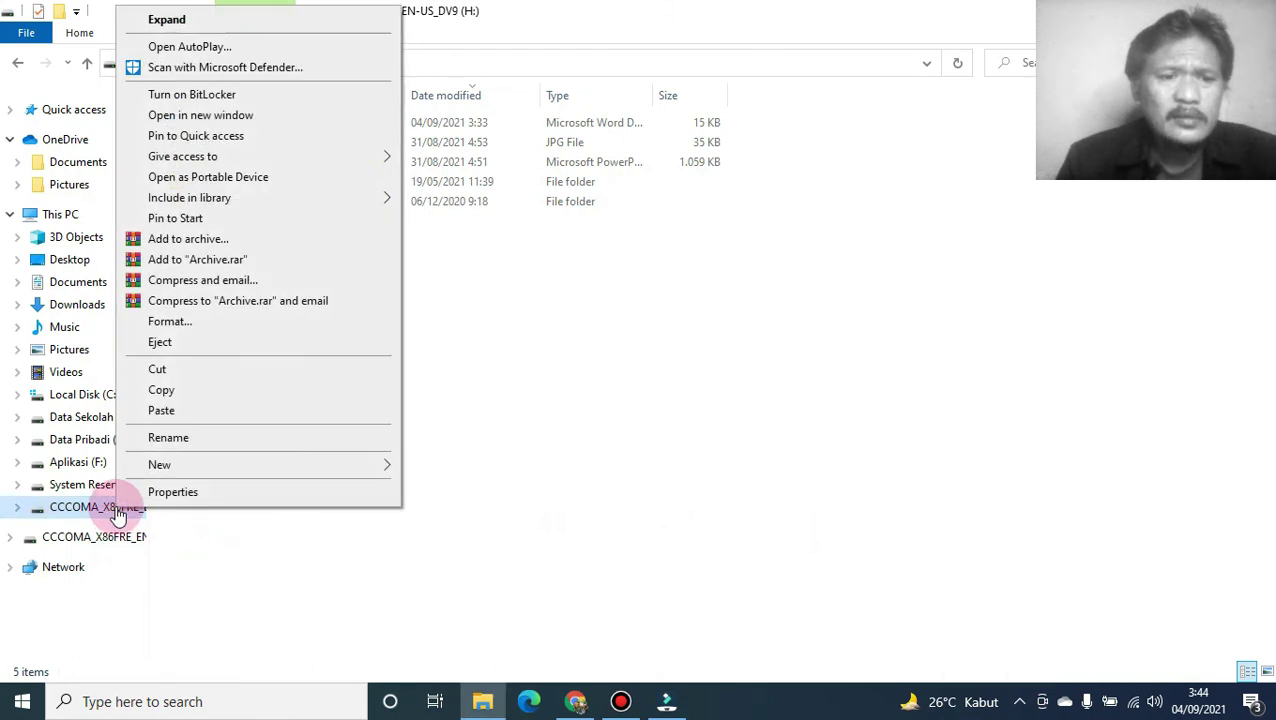
left_click(160, 343)
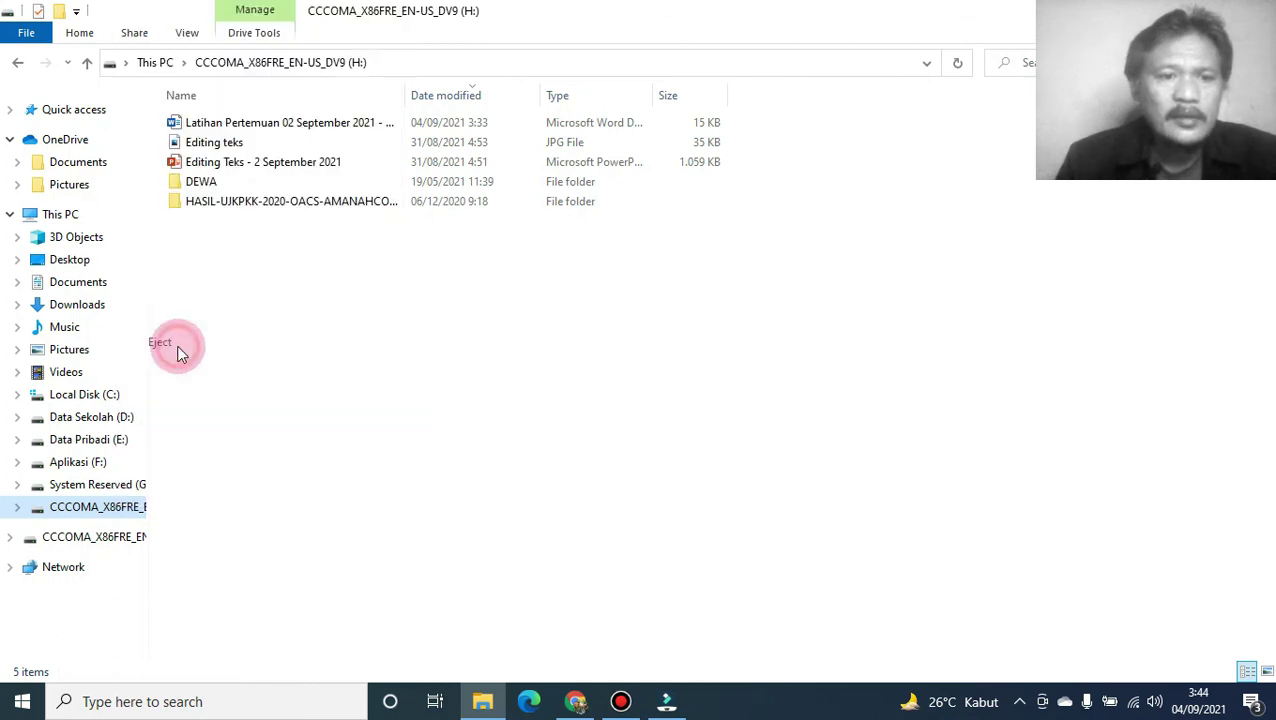
key("alt+Tab")
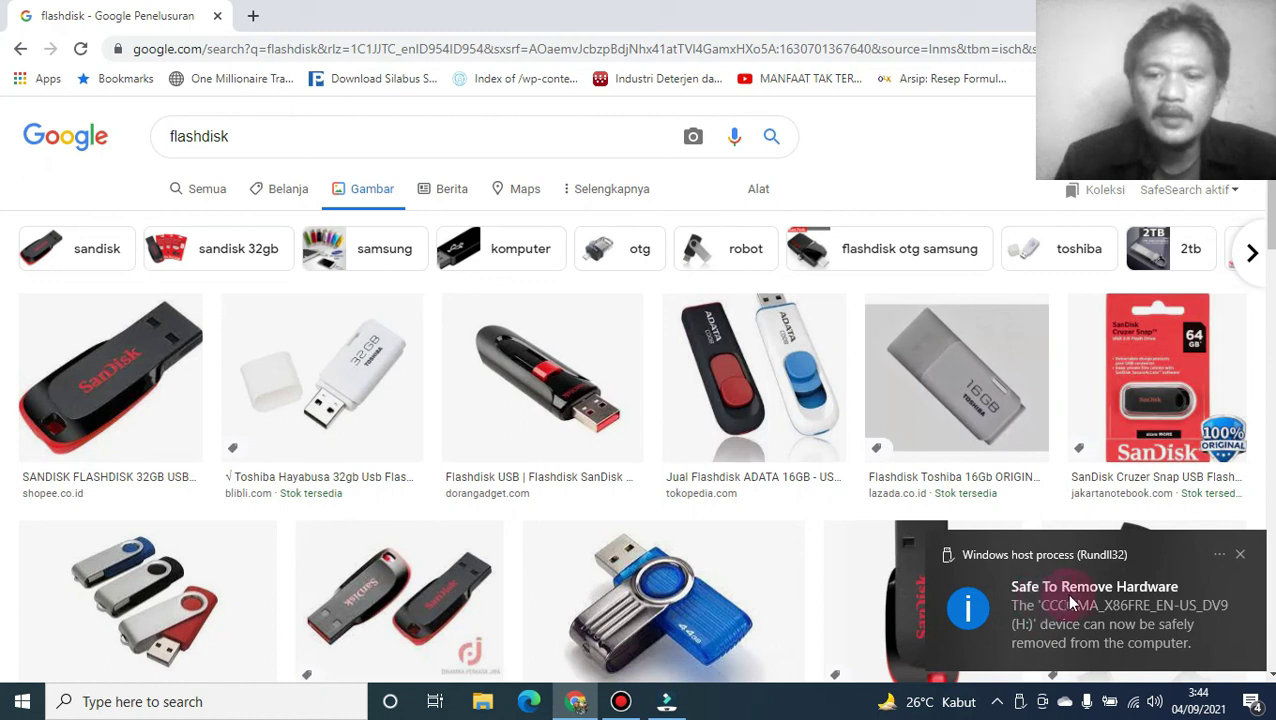
left_click(1240, 556)
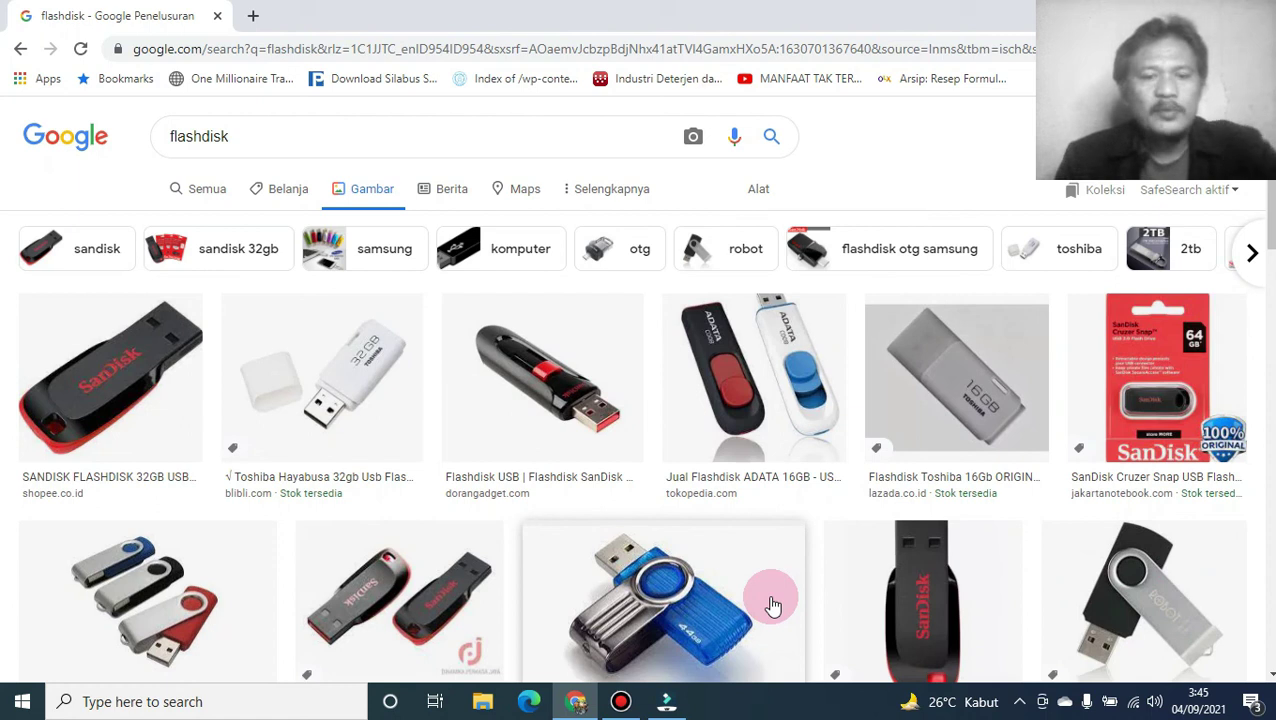
left_click(483, 703)
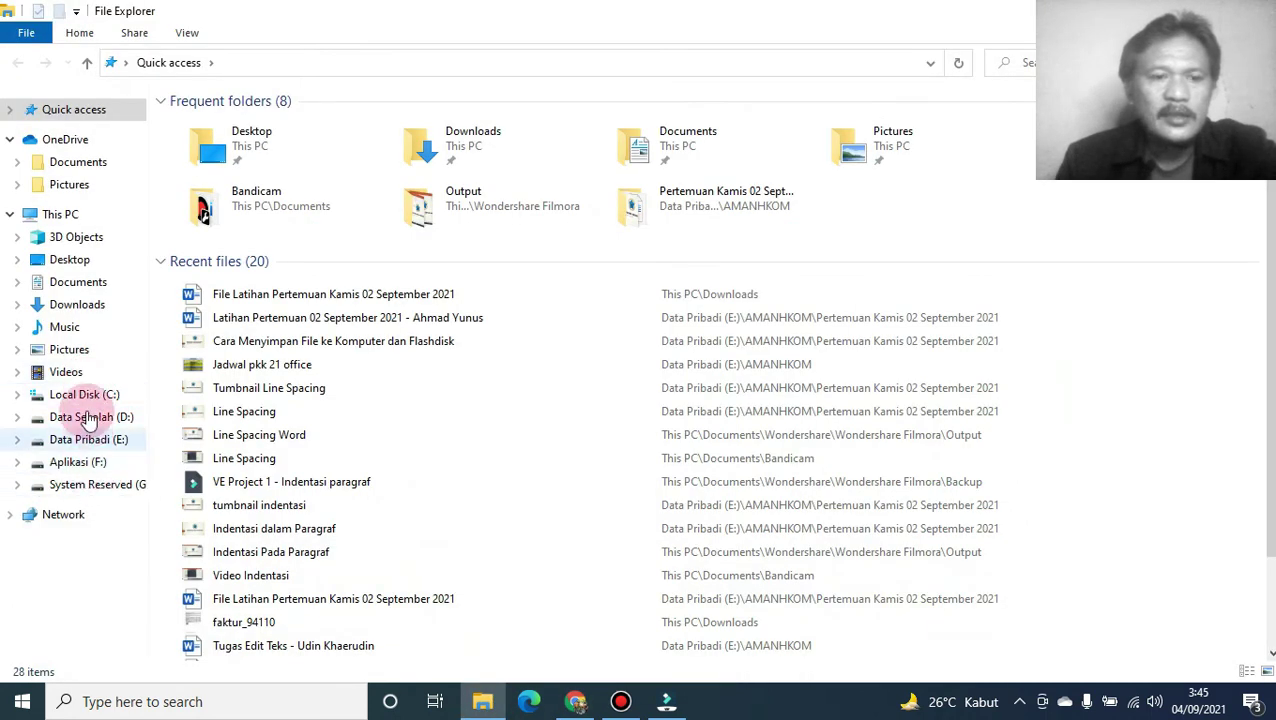